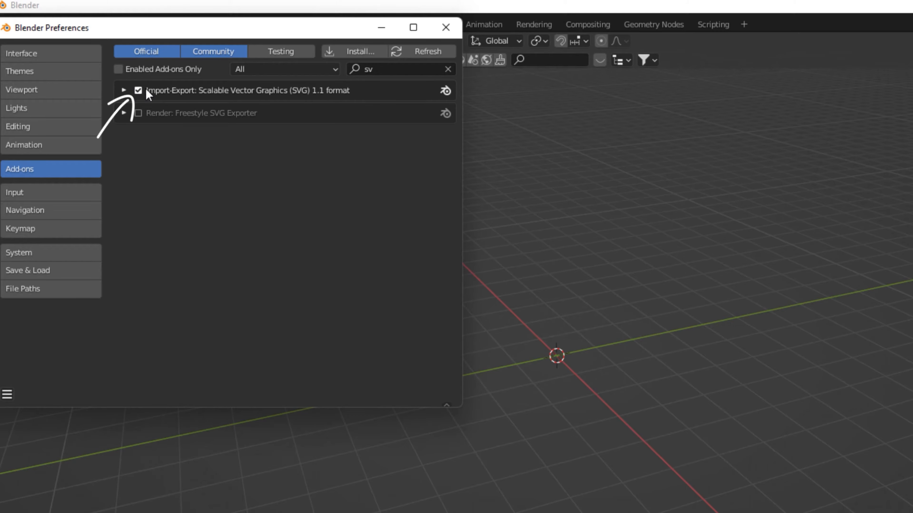
Close the preferences and import icons8-super-mario-480.svg from the Desktop folder as Scalable Vector Graphics.
{"action": "left_click", "coordinate": [445, 27]}
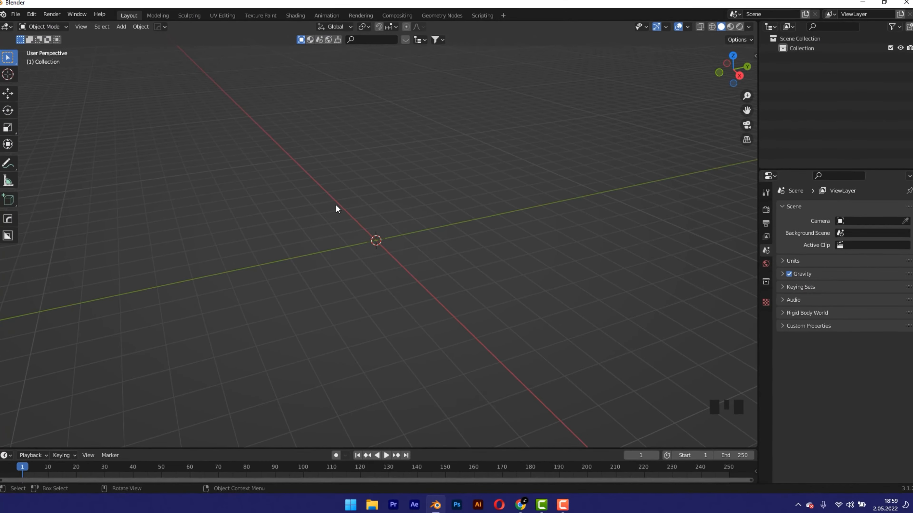
{"action": "key", "text": "F4"}
{"action": "mouse_move", "coordinate": [336, 206]}
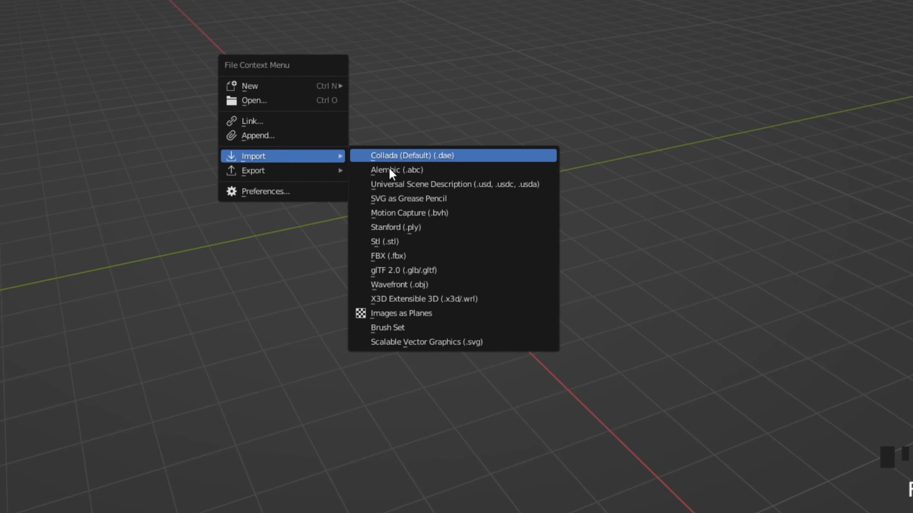
{"action": "left_click", "coordinate": [418, 344]}
{"action": "left_click", "coordinate": [186, 141]}
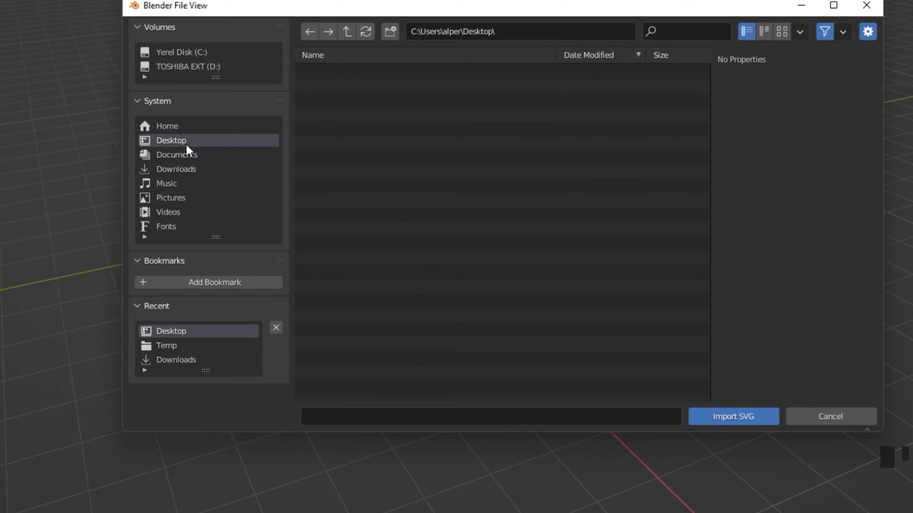
{"action": "double_click", "coordinate": [338, 188]}
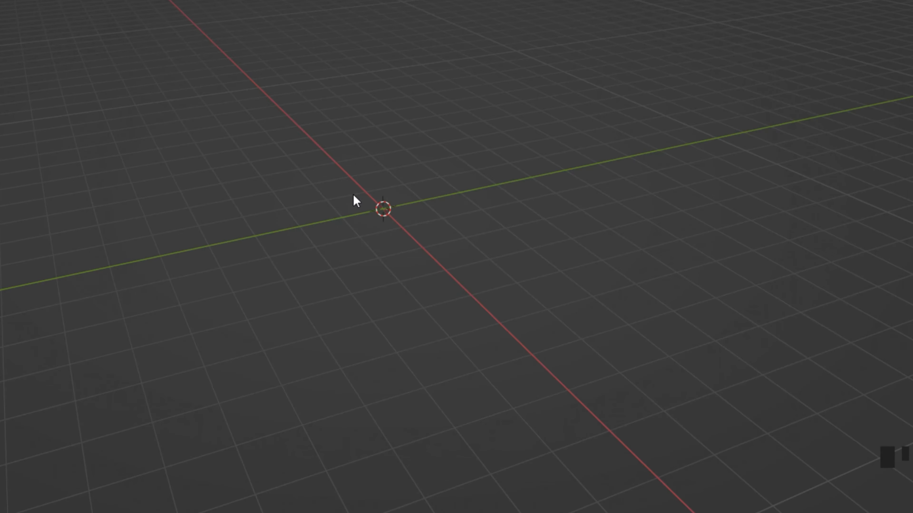
Scale all the imported Mario curves up uniformly to about 50 times their size.
{"action": "left_click_drag", "start_coordinate": [354, 194], "coordinate": [434, 275]}
{"action": "key", "text": "s"}
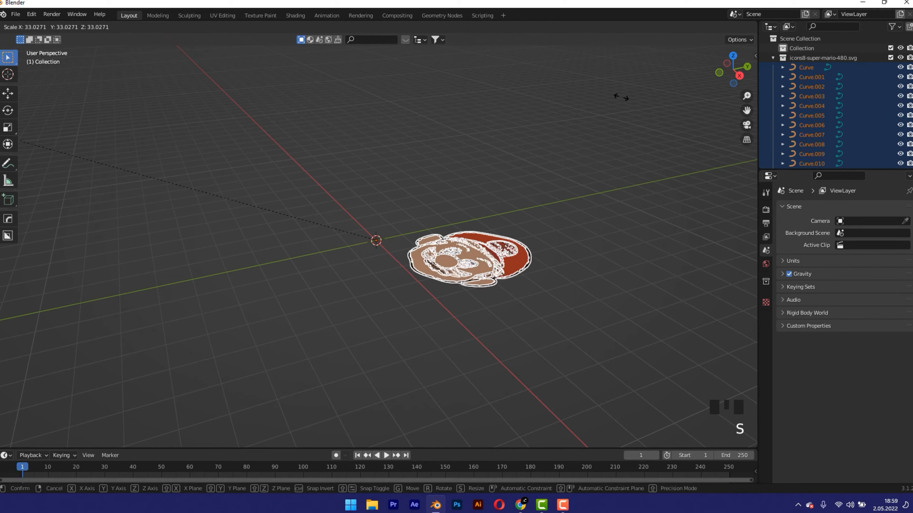
{"action": "left_click", "coordinate": [364, 84]}
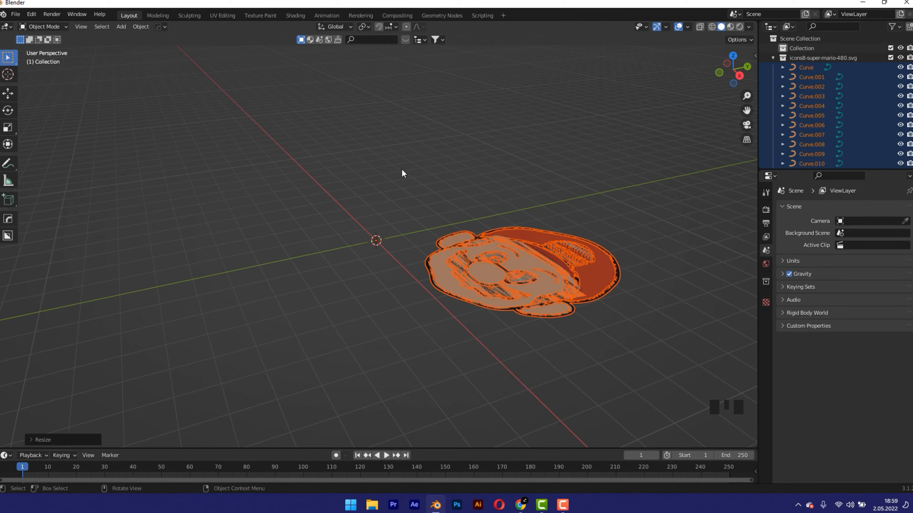
Turn on X-ray and select the black contour curve that outlines the head, ears and cap.
{"action": "middle_click_drag", "start_coordinate": [402, 173], "coordinate": [447, 268]}
{"action": "scroll", "coordinate": [524, 236], "scroll_direction": "up", "scroll_amount": 3}
{"action": "key", "text": "alt+z"}
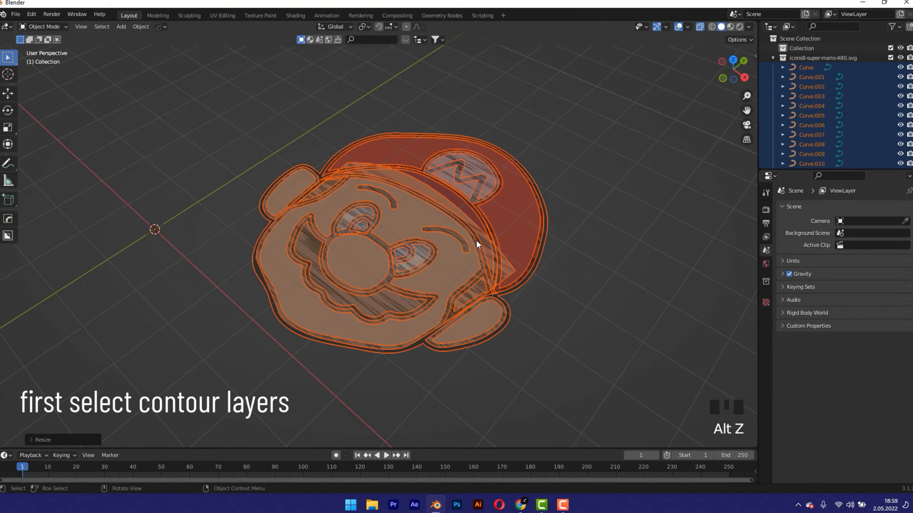
{"action": "left_click", "coordinate": [489, 191]}
{"action": "left_click", "coordinate": [479, 216]}
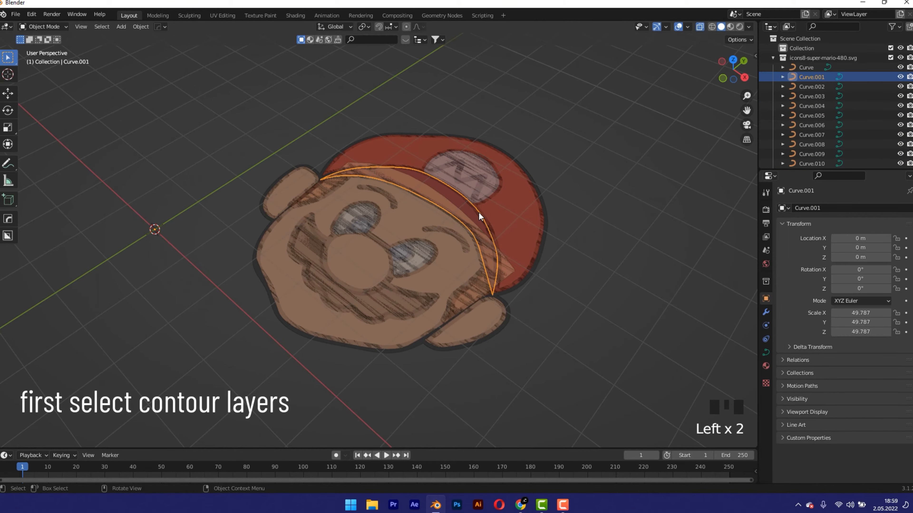
{"action": "left_click", "coordinate": [475, 213]}
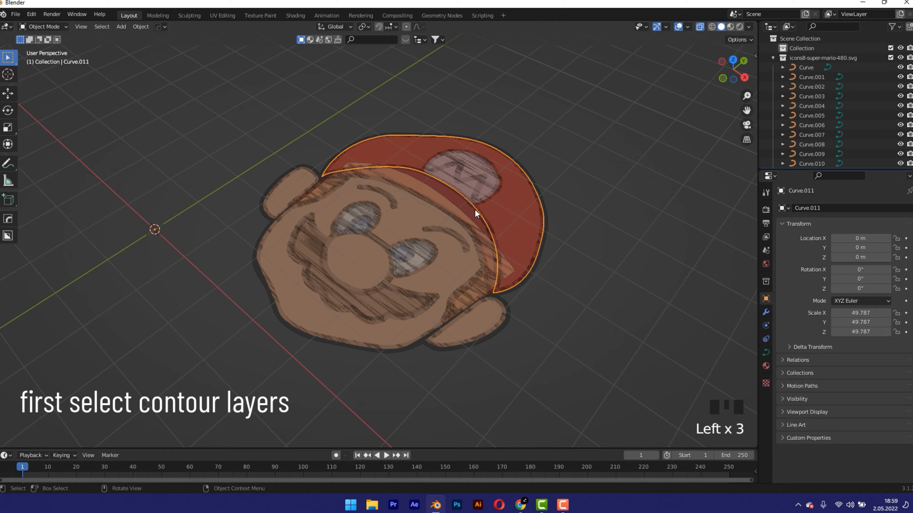
{"action": "left_click", "coordinate": [539, 260]}
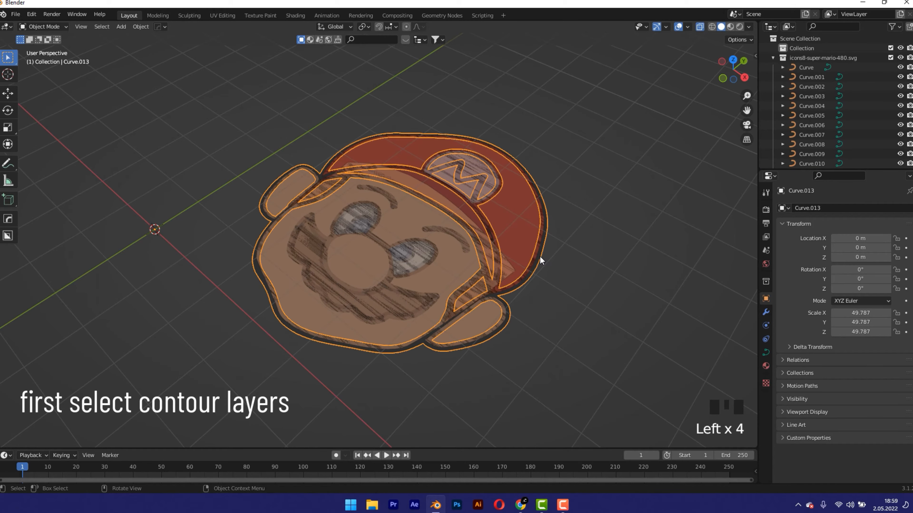
Add both eyebrows and the eyes, nose and moustache contour to the selection without the face fill, and turn X-ray off.
{"action": "left_click", "coordinate": [443, 232], "text": "shift"}
{"action": "left_click", "coordinate": [441, 234], "text": "shift"}
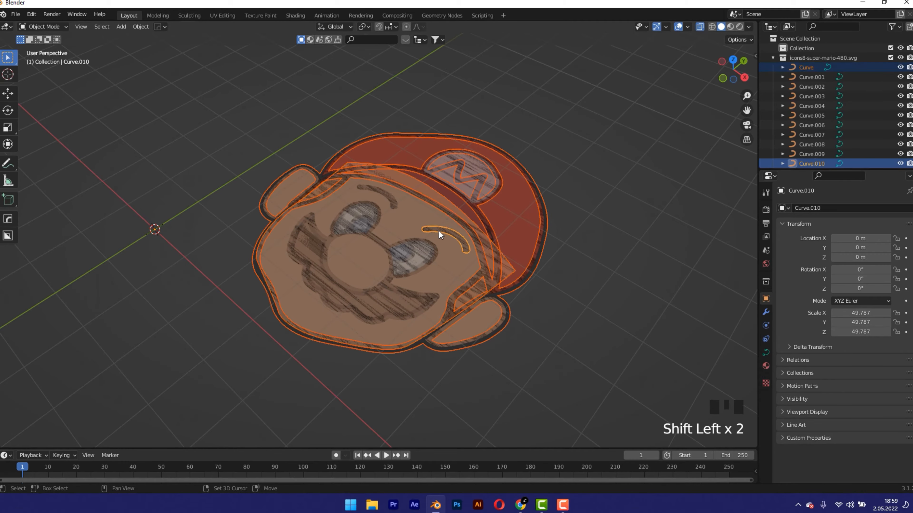
{"action": "left_click", "coordinate": [444, 204], "text": "ctrl"}
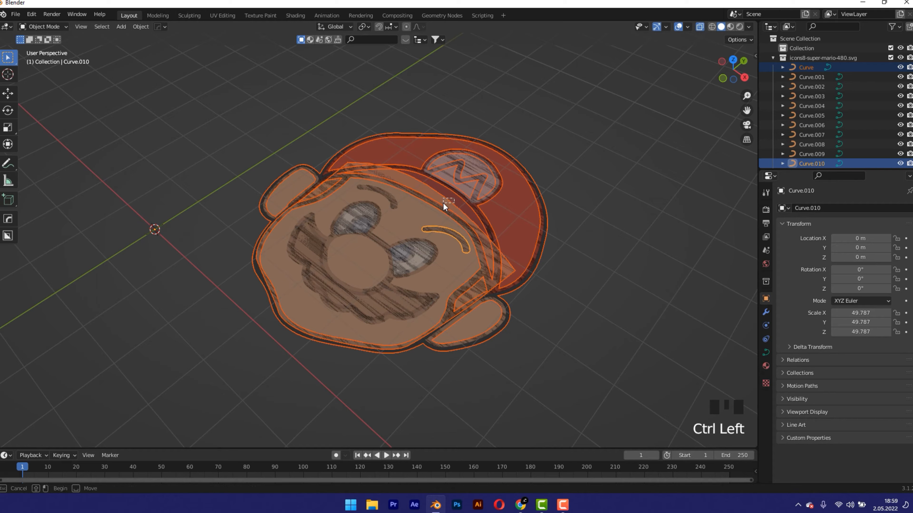
{"action": "left_click", "coordinate": [379, 195], "text": "shift"}
{"action": "left_click", "coordinate": [379, 195], "text": "shift"}
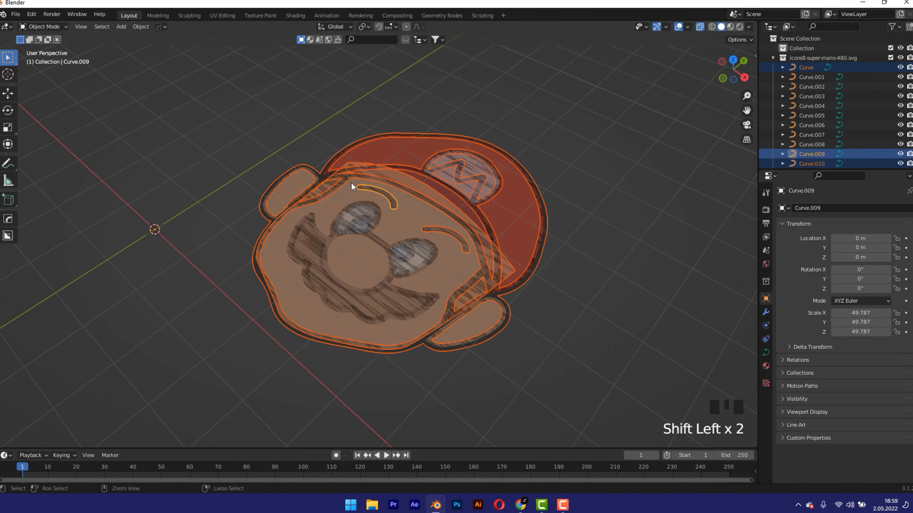
{"action": "left_click", "coordinate": [428, 191], "text": "ctrl"}
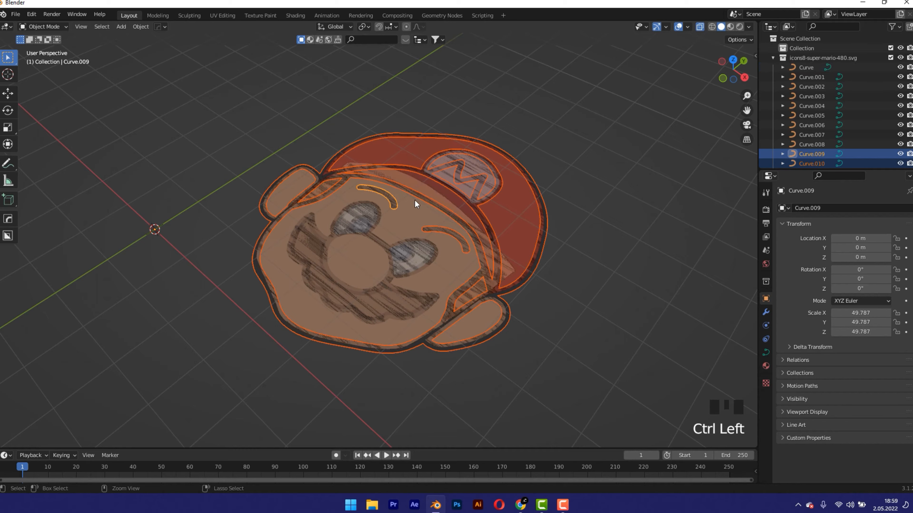
{"action": "left_click", "coordinate": [372, 241], "text": "shift"}
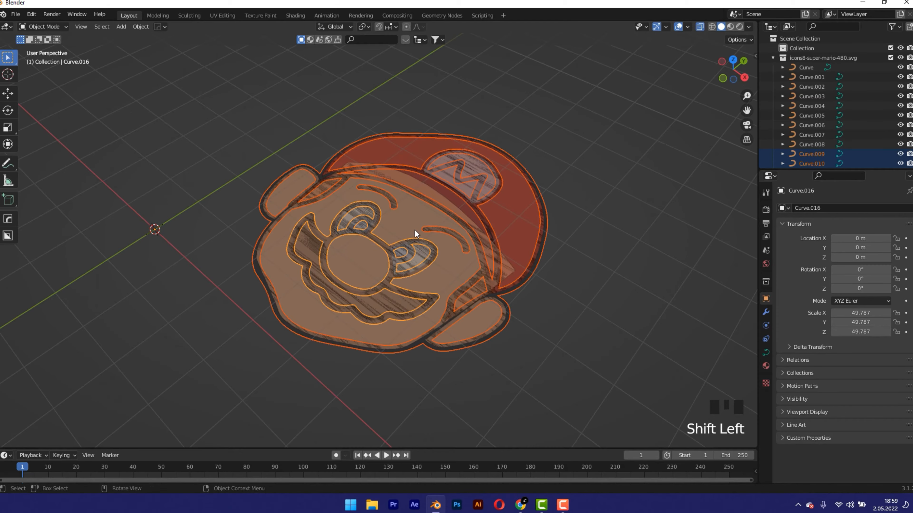
{"action": "key", "text": "alt+z"}
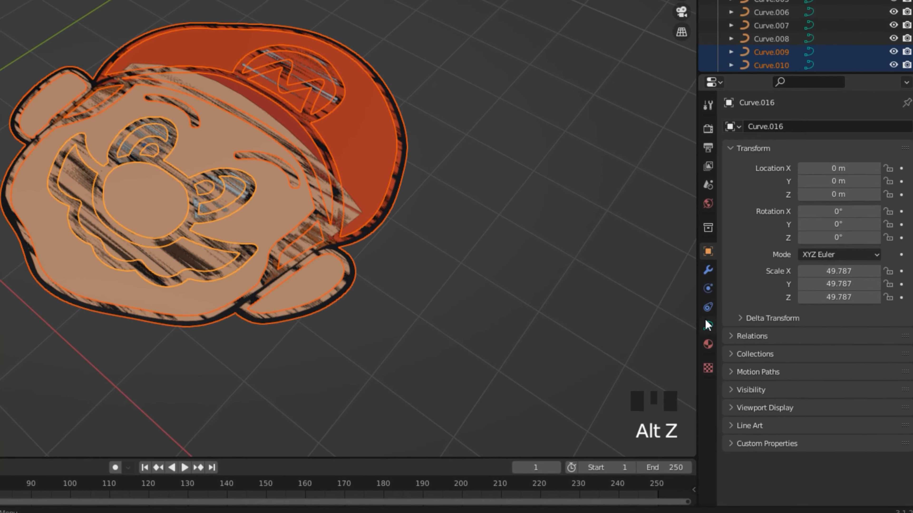
Extrude all the selected contour curves by 0.007 m in their curve geometry settings.
{"action": "left_click", "coordinate": [721, 331]}
{"action": "left_click", "coordinate": [775, 352]}
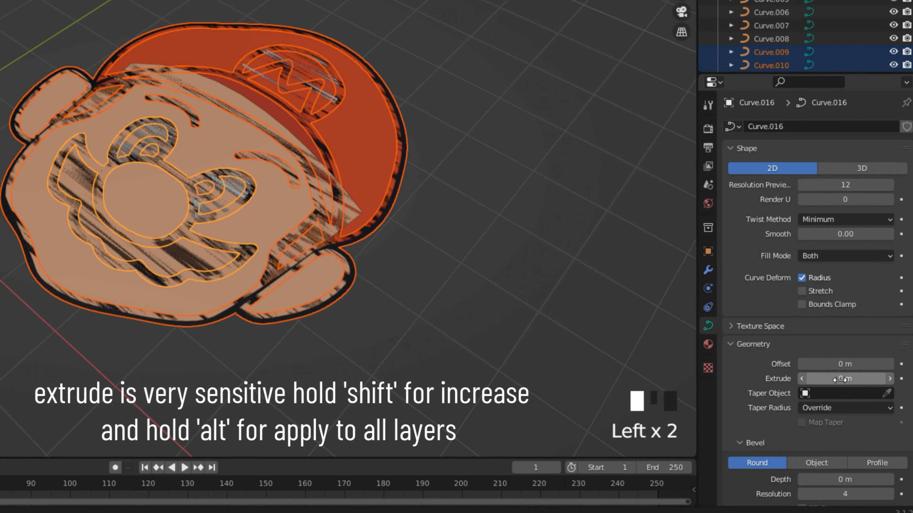
{"action": "left_click_drag", "start_coordinate": [841, 380], "coordinate": [854, 380], "text": "alt+shift"}
{"action": "middle_click_drag", "start_coordinate": [491, 342], "coordinate": [377, 327]}
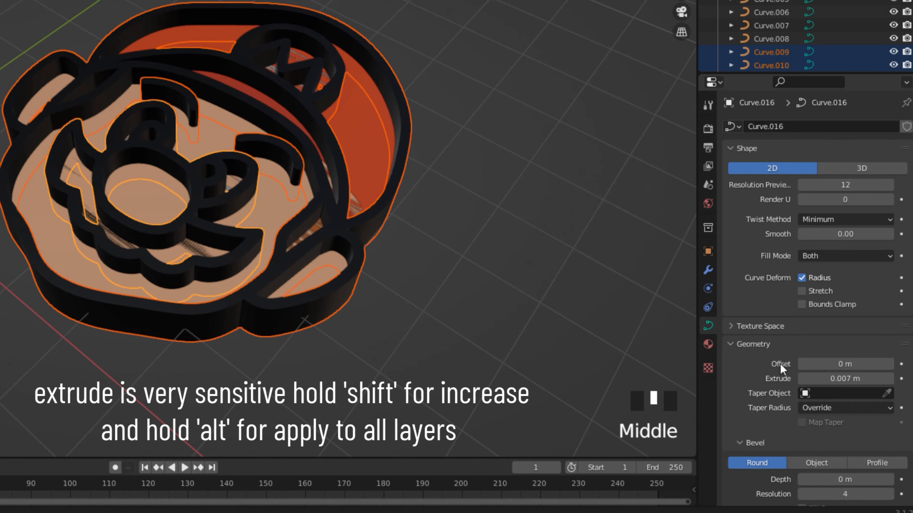
Give all the selected contour curves a round bevel with a depth of 0.0005 m and deselect them.
{"action": "scroll", "coordinate": [837, 478], "scroll_direction": "down", "scroll_amount": 4}
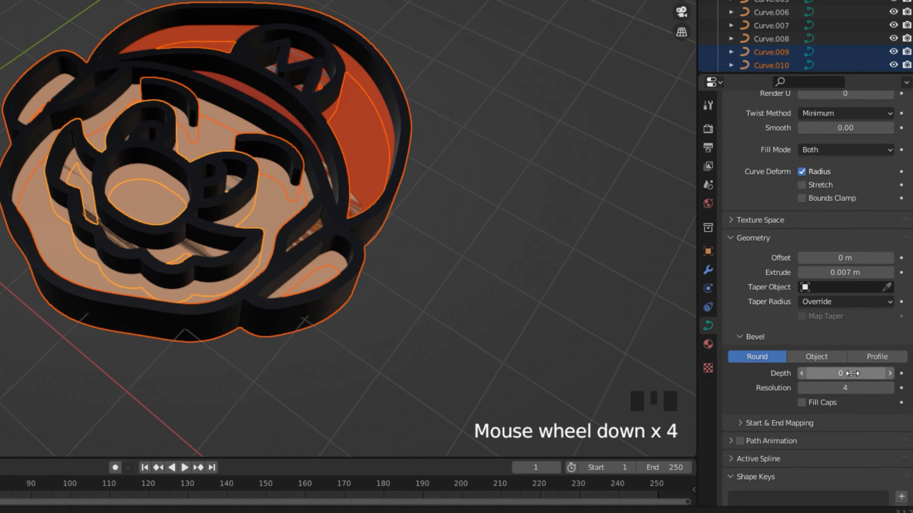
{"action": "left_click", "coordinate": [828, 373], "text": "alt+shift"}
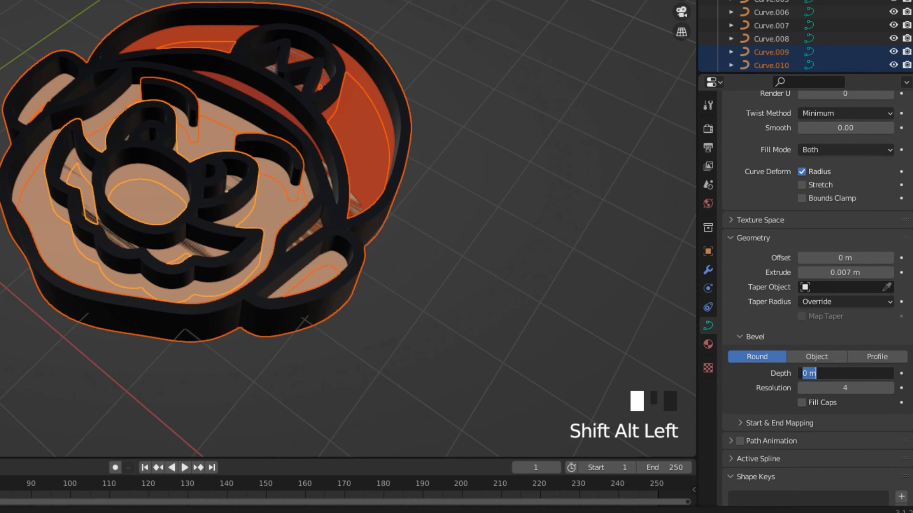
{"action": "type", "text": ".0005"}
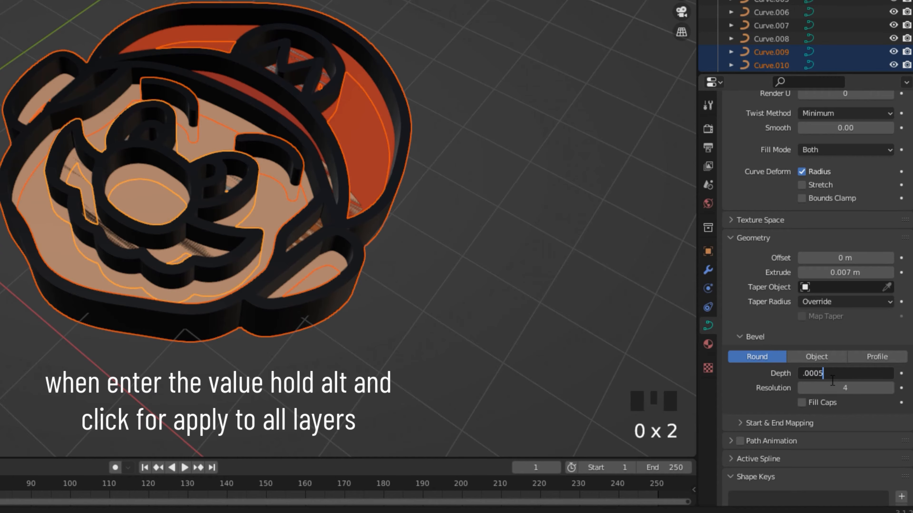
{"action": "key", "text": "Return"}
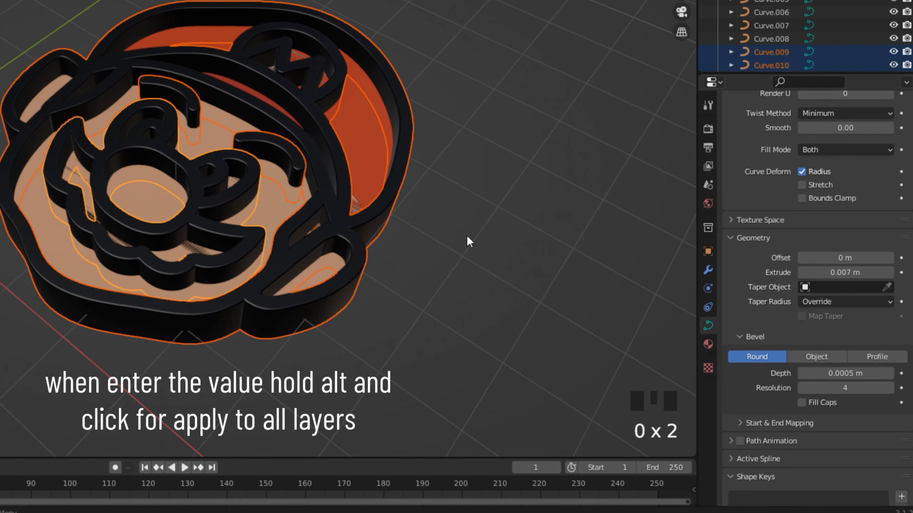
{"action": "left_click", "coordinate": [508, 202]}
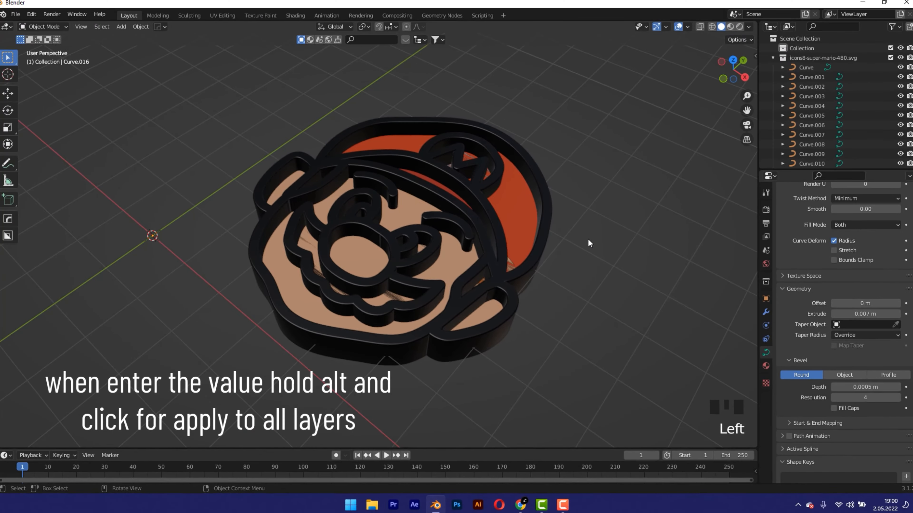
Select the skin-coloured face curve and set its Extrude to 0.003 m.
{"action": "left_click", "coordinate": [449, 260]}
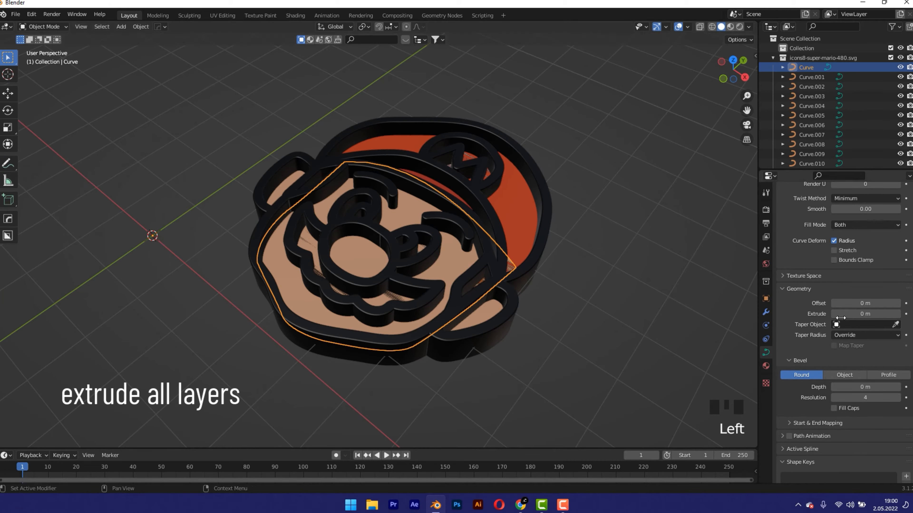
{"action": "left_click_drag", "start_coordinate": [848, 312], "coordinate": [861, 313], "text": "alt+shift"}
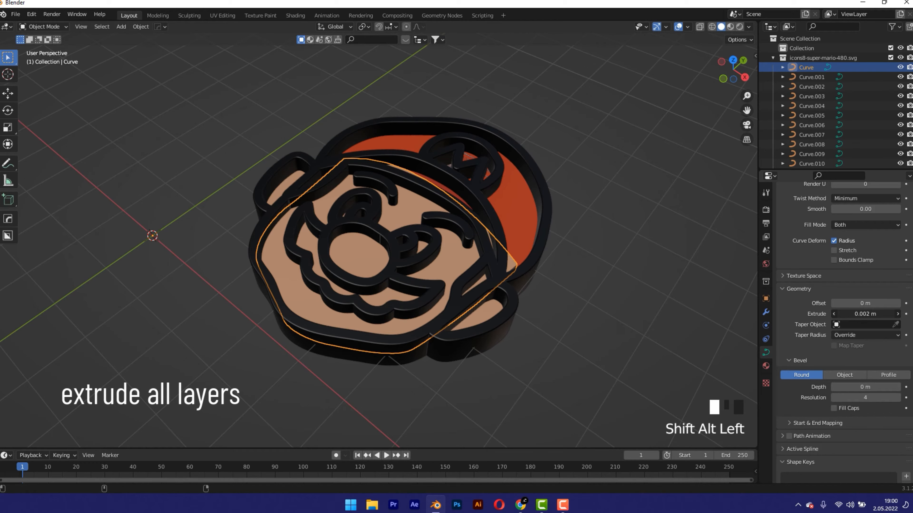
{"action": "left_click_drag", "start_coordinate": [851, 313], "coordinate": [851, 312]}
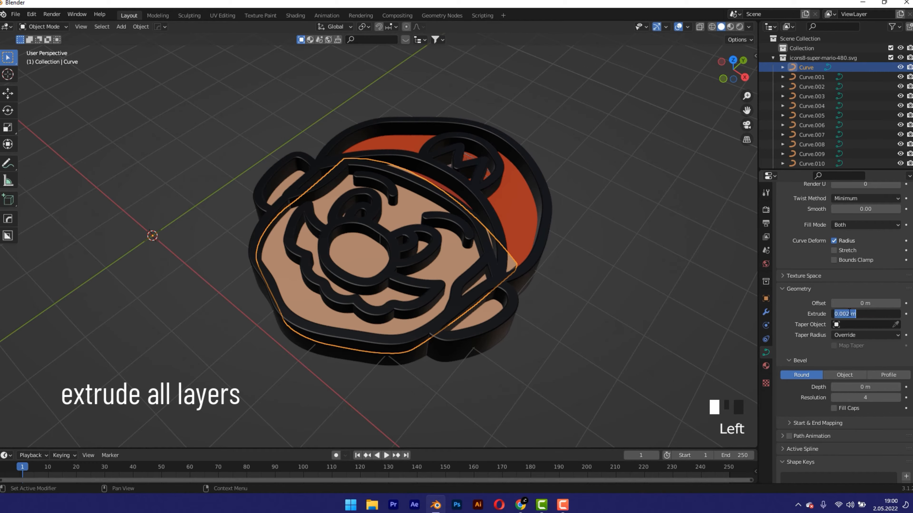
{"action": "key", "text": "BackSpace"}
{"action": "type", "text": "3"}
{"action": "key", "text": "Return"}
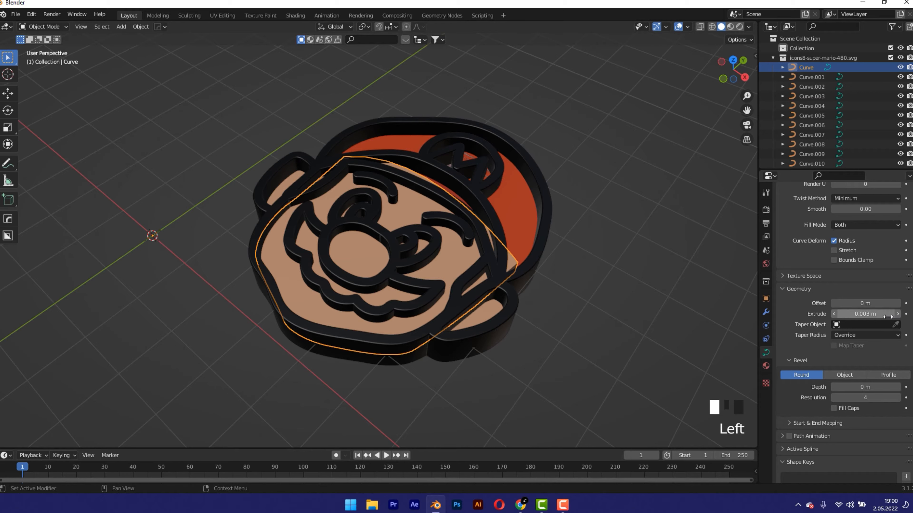
Copy the face curve's Extrude value of 0.003 m to the red cap curve.
{"action": "left_click", "coordinate": [865, 312]}
{"action": "key", "text": "ctrl+c"}
{"action": "key", "text": "Return"}
{"action": "left_click", "coordinate": [522, 214]}
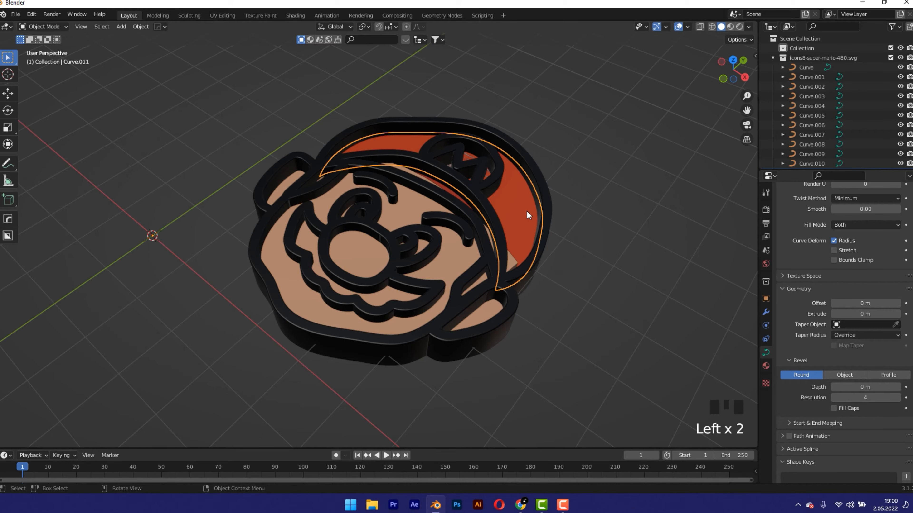
{"action": "left_click", "coordinate": [866, 314]}
{"action": "key", "text": "ctrl+v"}
{"action": "key", "text": "Return"}
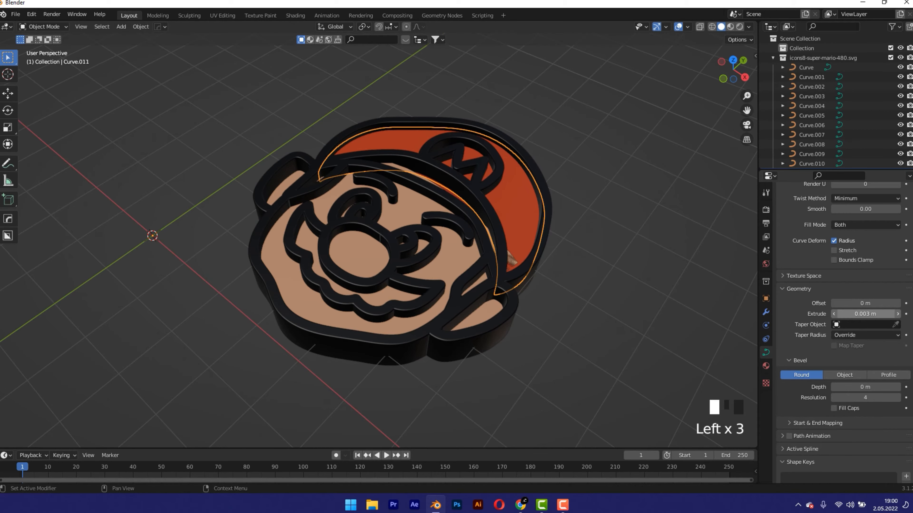
Set the red cap curve's Extrude to 0.0031 m and deselect it.
{"action": "left_click", "coordinate": [865, 313]}
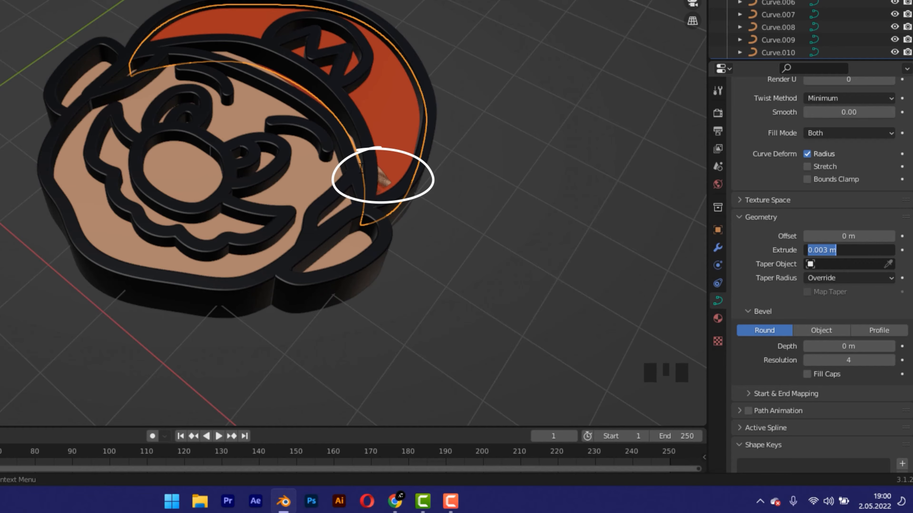
{"action": "left_click", "coordinate": [827, 250]}
{"action": "key", "text": "Return"}
{"action": "left_click", "coordinate": [494, 39]}
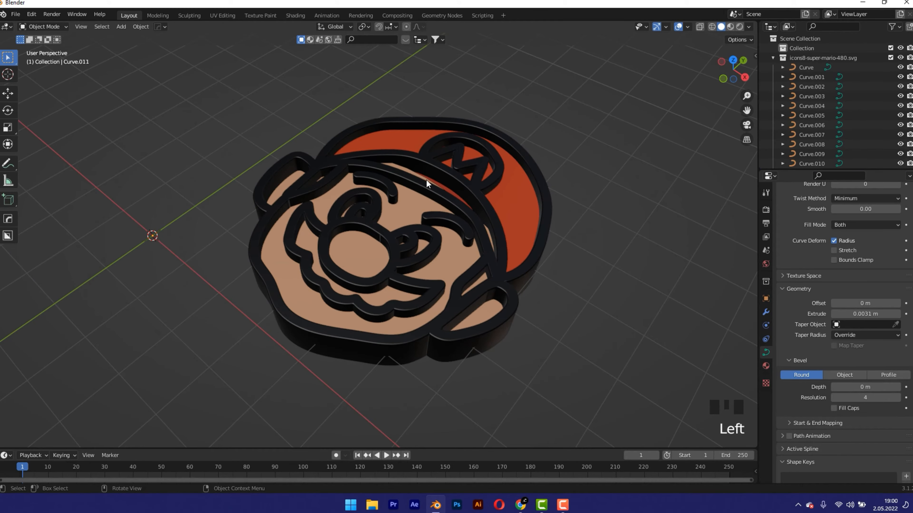
Select the dark red brim curve between the cap and the face and set its Extrude to 0.003 m.
{"action": "key", "text": "a"}
{"action": "key", "text": "alt+z"}
{"action": "middle_click_drag", "start_coordinate": [414, 188], "coordinate": [410, 231]}
{"action": "key", "text": "alt+z"}
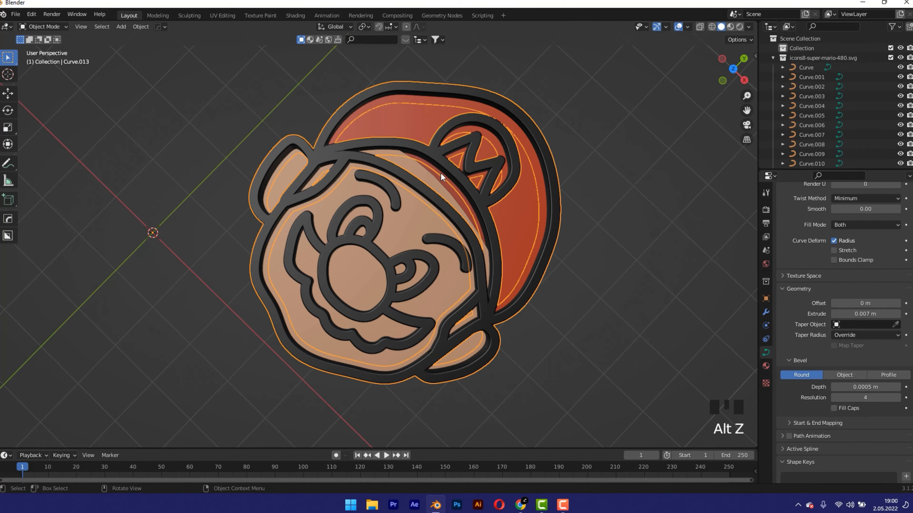
{"action": "left_click", "coordinate": [444, 180]}
{"action": "middle_click_drag", "start_coordinate": [469, 190], "coordinate": [489, 252]}
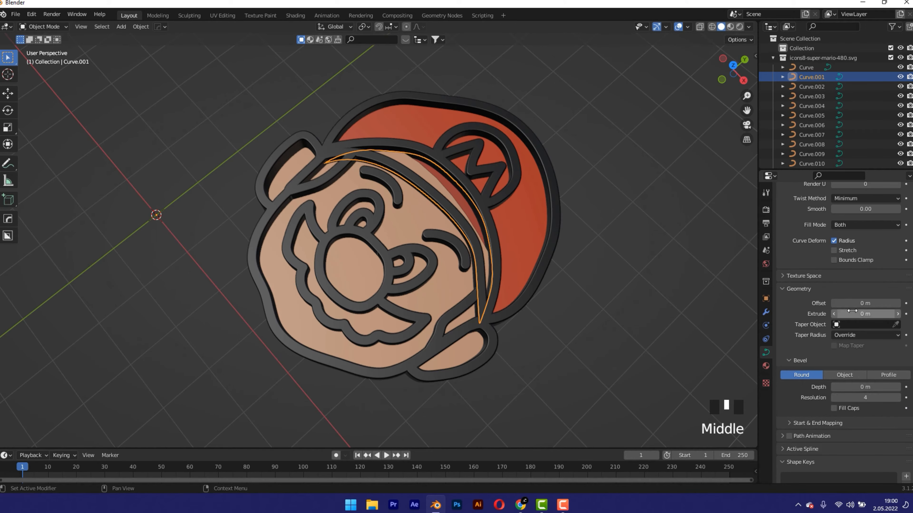
{"action": "left_click", "coordinate": [855, 313]}
{"action": "type", "text": "0.05"}
{"action": "key", "text": "Return"}
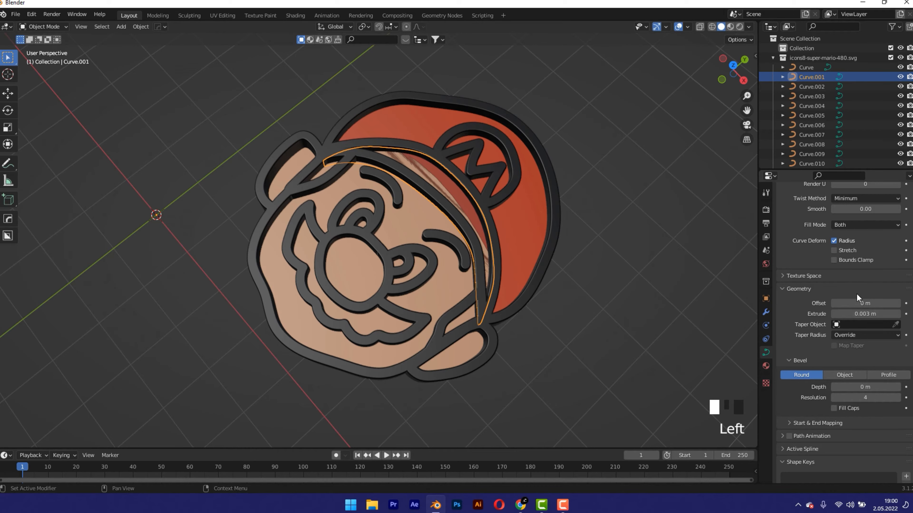
Set the dark red brim curve's Extrude to 0.0032 m.
{"action": "double_click", "coordinate": [855, 313]}
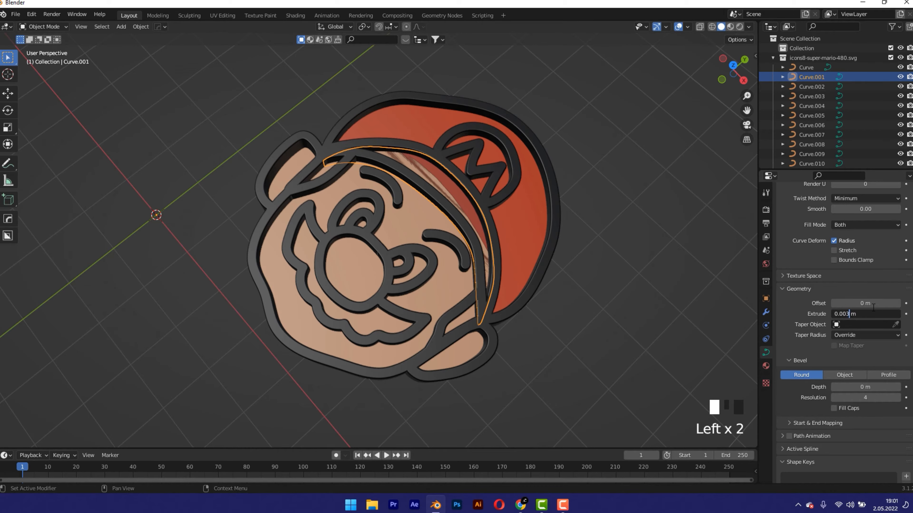
{"action": "type", "text": "2"}
{"action": "key", "text": "Return"}
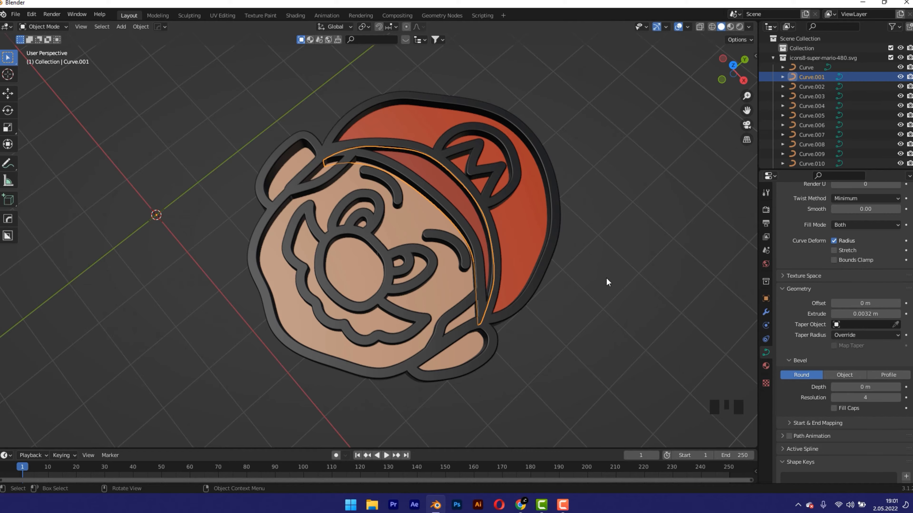
Select both eye-white curves with see-through display and set their Extrude together to 0.005 m.
{"action": "middle_click_drag", "start_coordinate": [606, 282], "coordinate": [605, 266]}
{"action": "key", "text": "alt+z"}
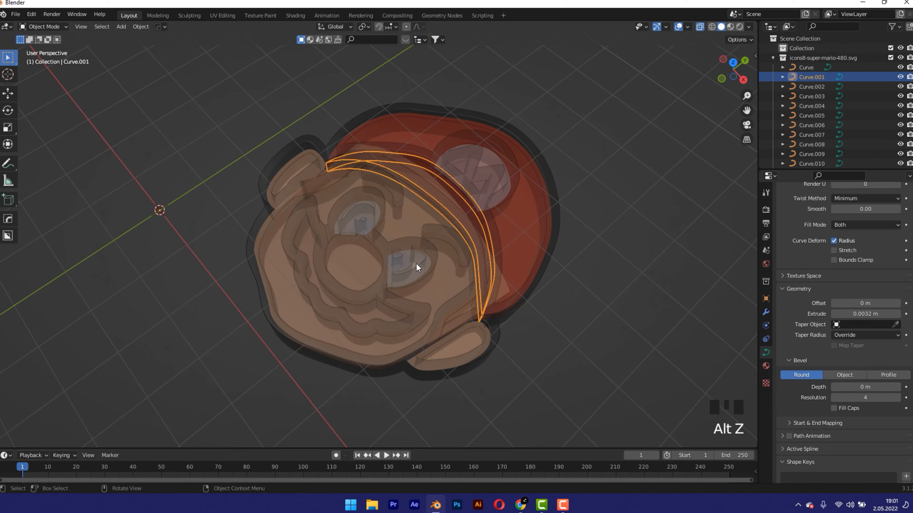
{"action": "left_click", "coordinate": [413, 269]}
{"action": "left_click", "coordinate": [362, 219], "text": "shift"}
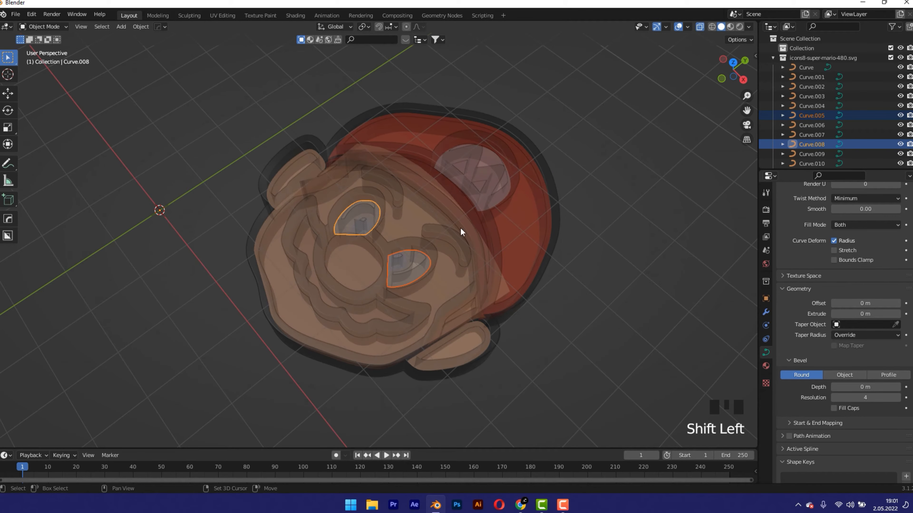
{"action": "key", "text": "alt+z"}
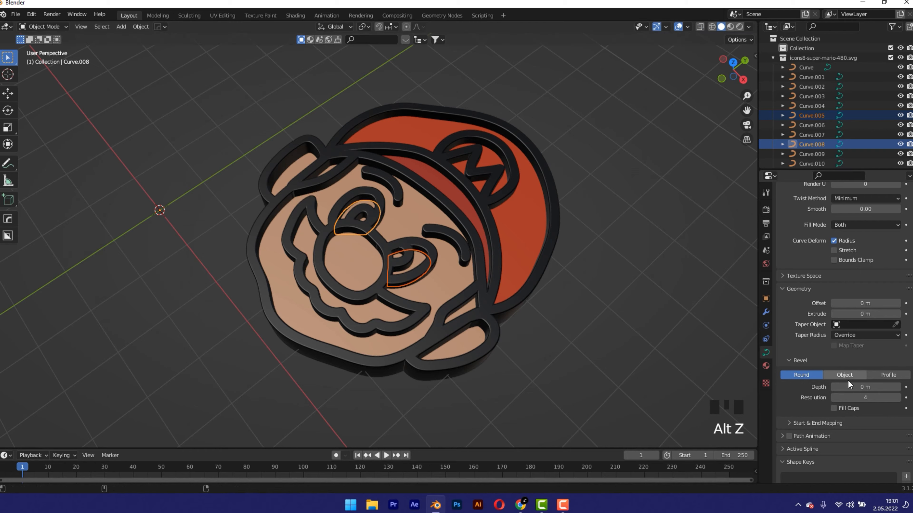
{"action": "left_click_drag", "start_coordinate": [863, 314], "coordinate": [873, 314], "text": "alt+shift"}
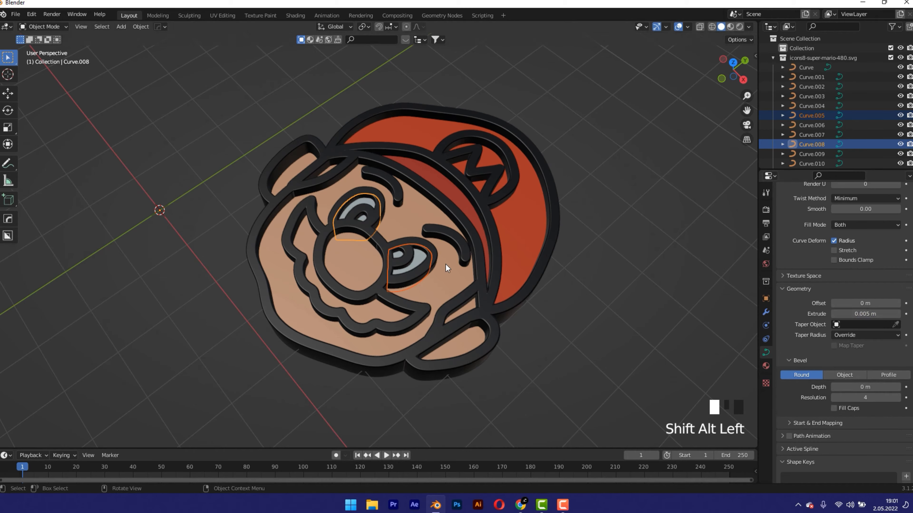
Select both blue iris curves inside the eyes and set their Extrude together to 0.007 m.
{"action": "key", "text": "alt+z"}
{"action": "left_click", "coordinate": [370, 218]}
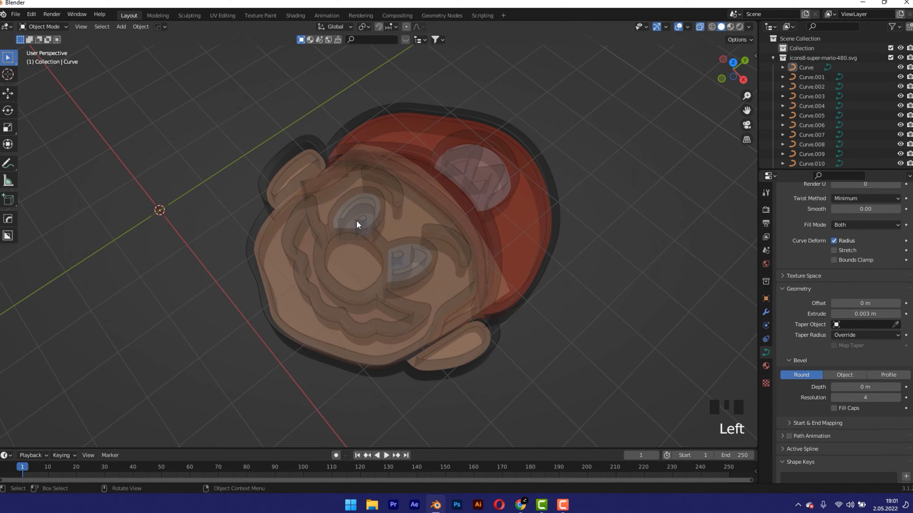
{"action": "middle_click_drag", "start_coordinate": [356, 219], "coordinate": [426, 253]}
{"action": "left_click", "coordinate": [362, 235]}
{"action": "left_click", "coordinate": [407, 265], "text": "shift"}
{"action": "key", "text": "alt+z"}
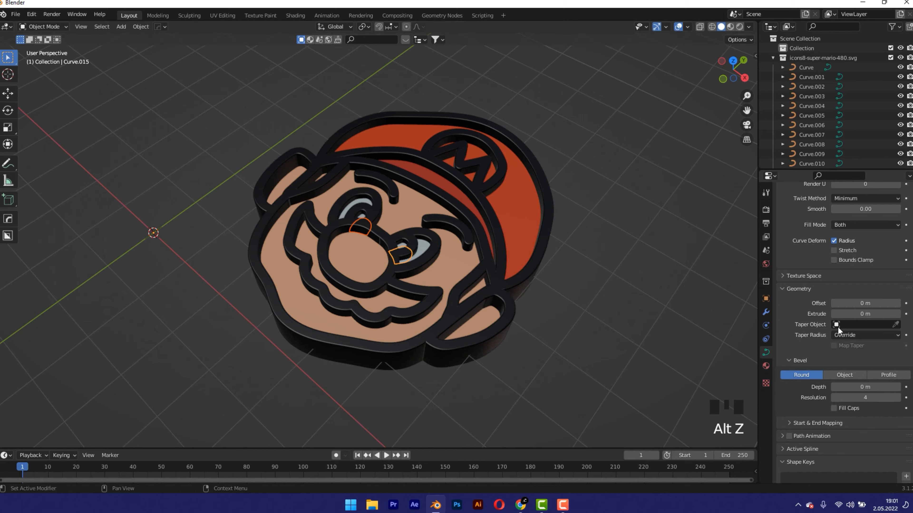
{"action": "left_click_drag", "start_coordinate": [863, 314], "coordinate": [884, 314], "text": "alt+shift"}
{"action": "middle_click_drag", "start_coordinate": [367, 246], "coordinate": [374, 251]}
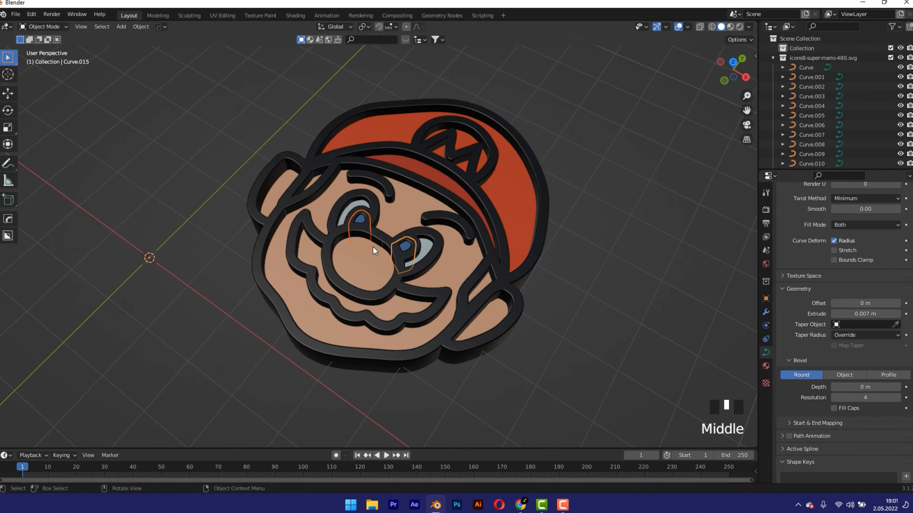
Select the brown moustache curve under the nose and set its Extrude to 0.005 m.
{"action": "key", "text": "alt+z"}
{"action": "triple_click", "coordinate": [398, 316]}
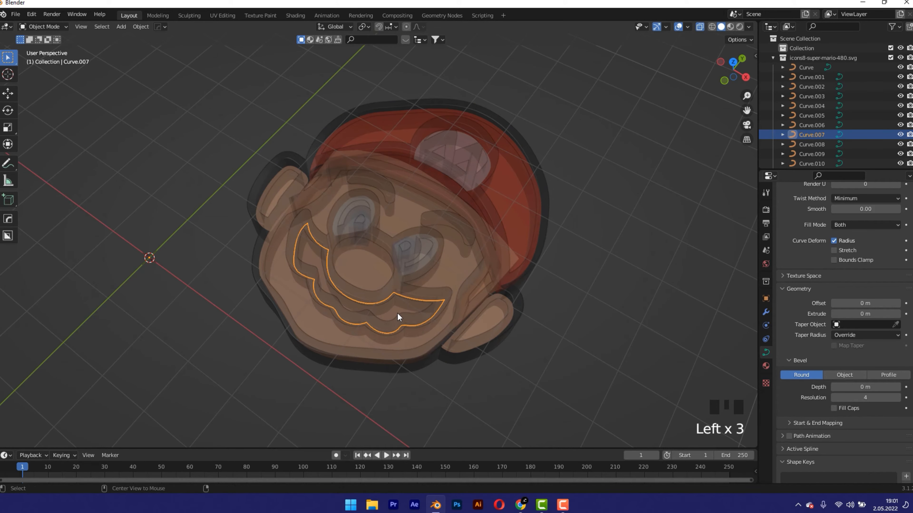
{"action": "key", "text": "alt+z"}
{"action": "left_click_drag", "start_coordinate": [877, 314], "coordinate": [876, 314], "text": "alt+shift"}
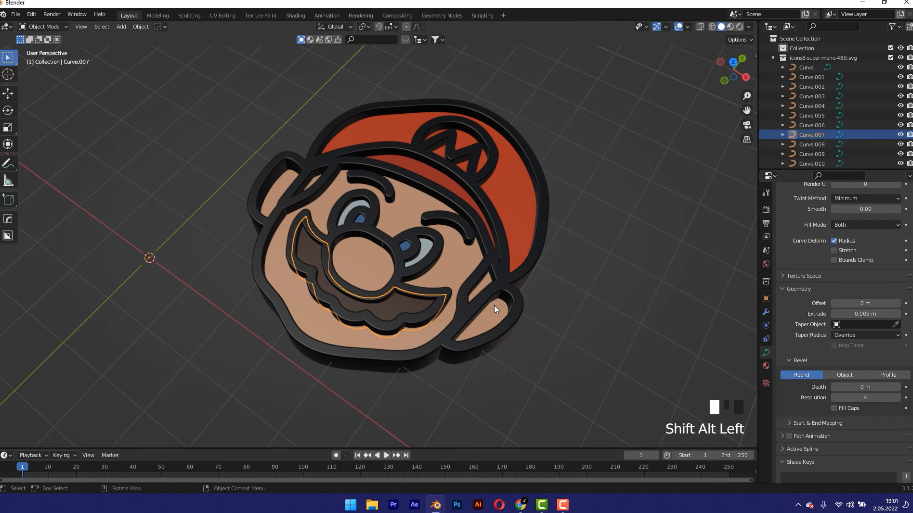
Select both brown sideburn curves beside the ears and increase their Extrude together until they fill the contour.
{"action": "key", "text": "alt+z"}
{"action": "left_click", "coordinate": [481, 286]}
{"action": "left_click", "coordinate": [481, 286]}
{"action": "left_click", "coordinate": [482, 286]}
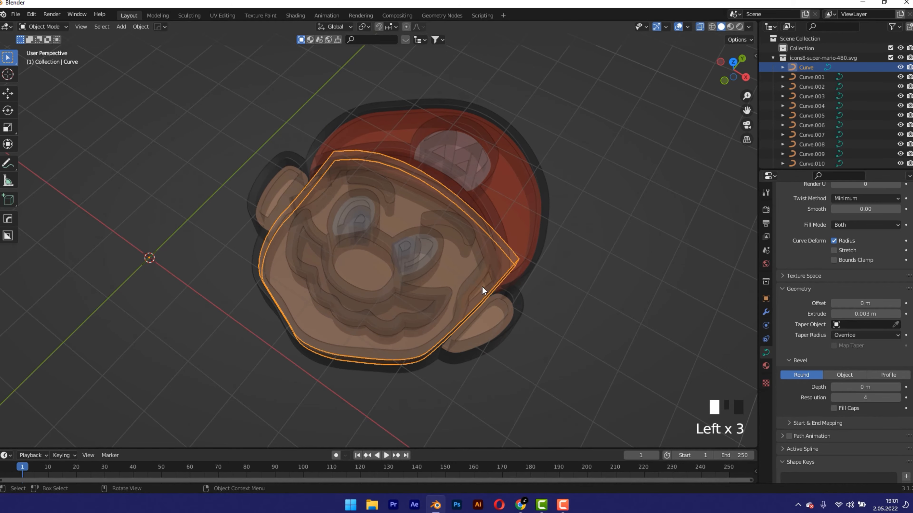
{"action": "middle_click_drag", "start_coordinate": [327, 258], "coordinate": [290, 230]}
{"action": "left_click", "coordinate": [290, 231], "text": "shift"}
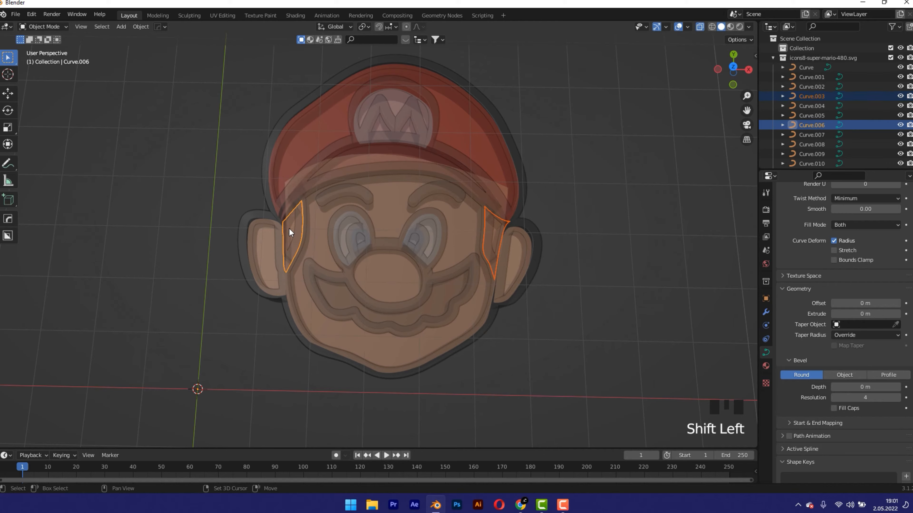
{"action": "middle_click_drag", "start_coordinate": [447, 263], "coordinate": [424, 241]}
{"action": "key", "text": "alt+z"}
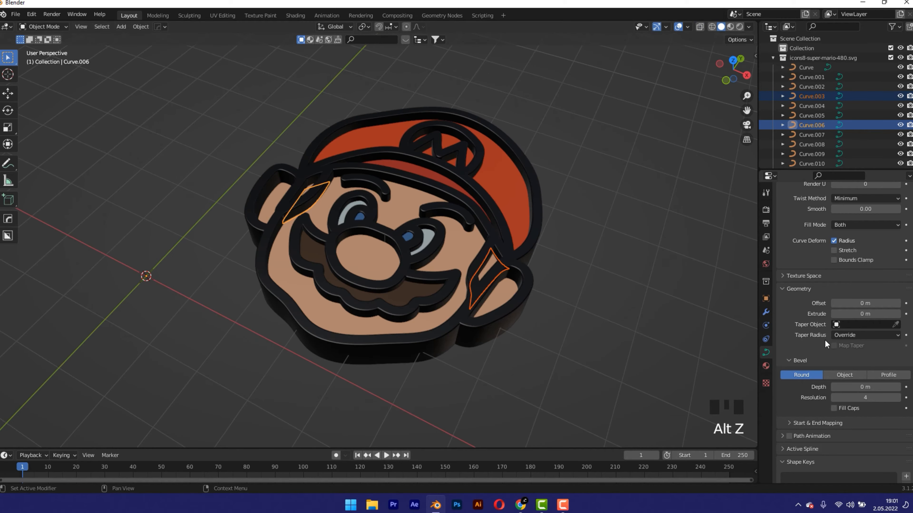
{"action": "left_click_drag", "start_coordinate": [862, 313], "coordinate": [873, 314], "text": "alt+shift"}
Select both ear curves and set their Extrude together to 0.004 m.
{"action": "middle_click_drag", "start_coordinate": [473, 236], "coordinate": [505, 291]}
{"action": "left_click", "coordinate": [505, 314]}
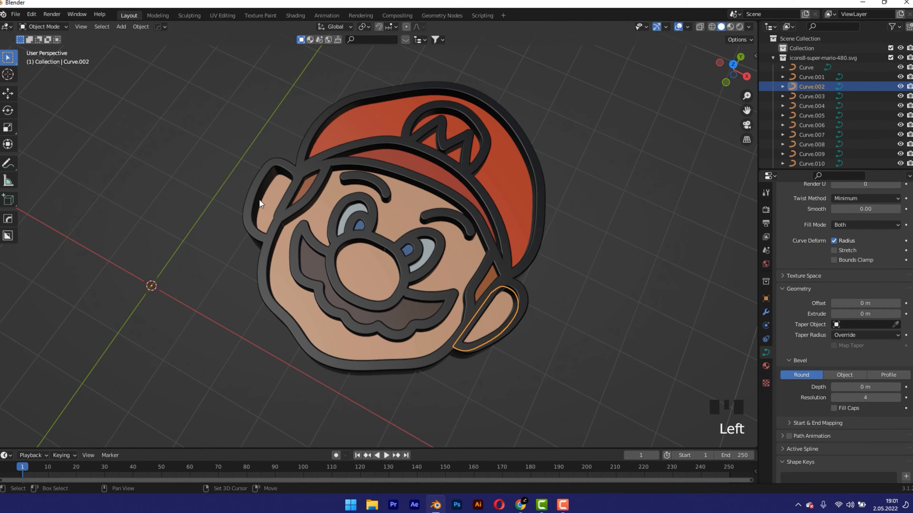
{"action": "left_click", "coordinate": [268, 196], "text": "shift"}
{"action": "middle_click_drag", "start_coordinate": [267, 196], "coordinate": [299, 204]}
{"action": "left_click", "coordinate": [281, 196]}
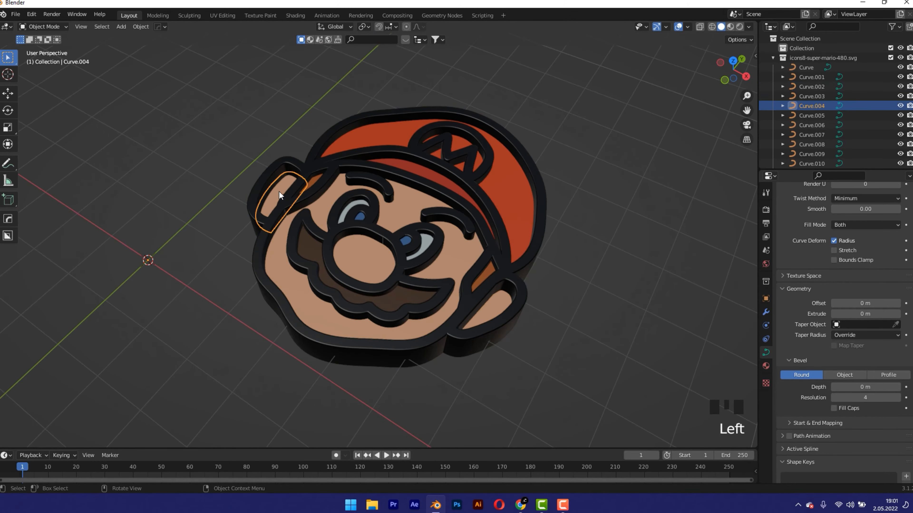
{"action": "left_click", "coordinate": [500, 309], "text": "shift"}
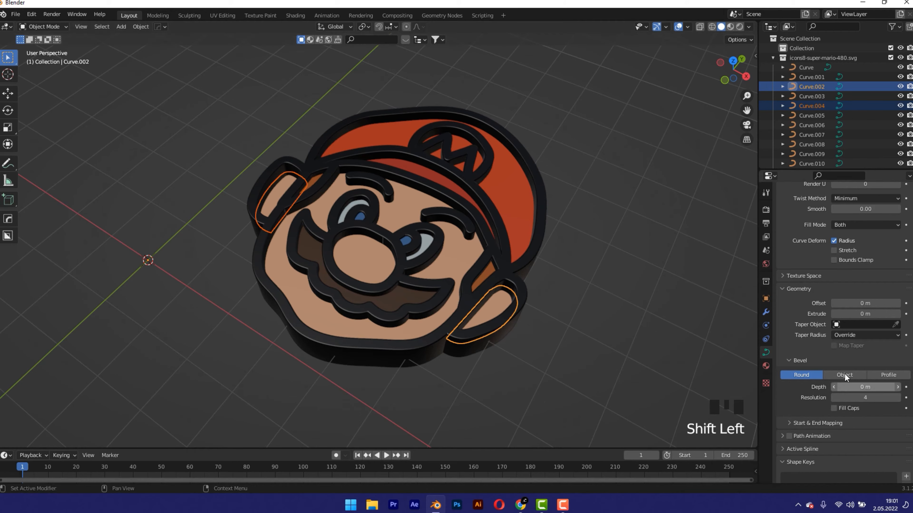
{"action": "left_click", "coordinate": [855, 315], "text": "alt+shift"}
{"action": "left_click_drag", "start_coordinate": [855, 313], "coordinate": [870, 314], "text": "alt+shift"}
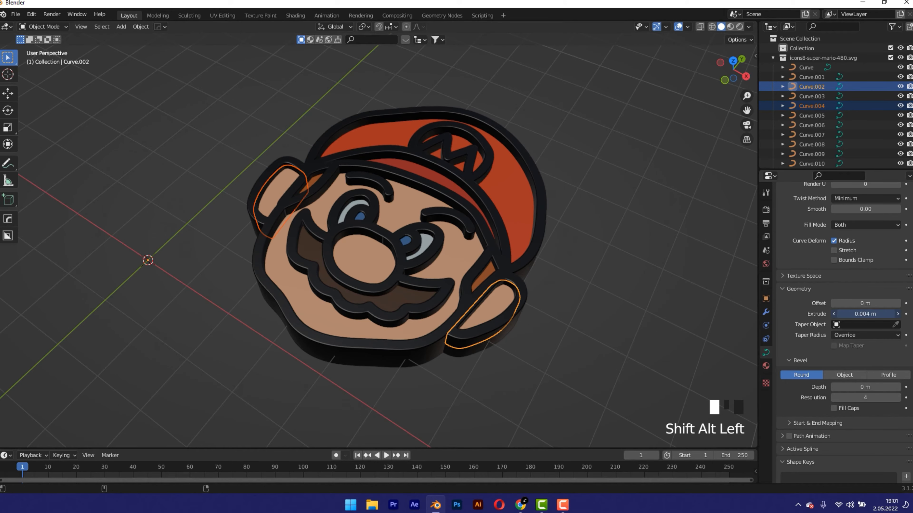
Select all the Mario curves and rotate them by -90° in the right side view so the head stands upright.
{"action": "middle_click_drag", "start_coordinate": [549, 270], "coordinate": [480, 166]}
{"action": "left_click", "coordinate": [568, 251]}
{"action": "left_click_drag", "start_coordinate": [481, 166], "coordinate": [321, 310]}
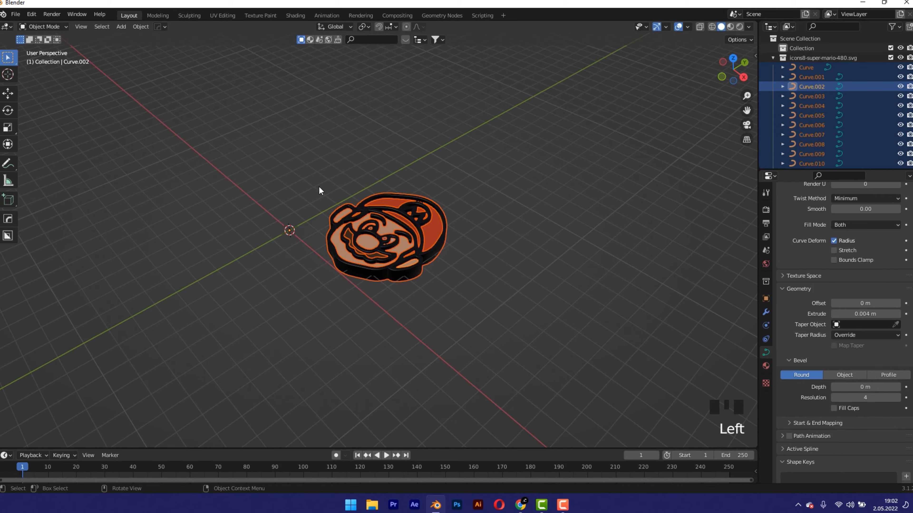
{"action": "key", "text": "KP_3"}
{"action": "key", "text": "r"}
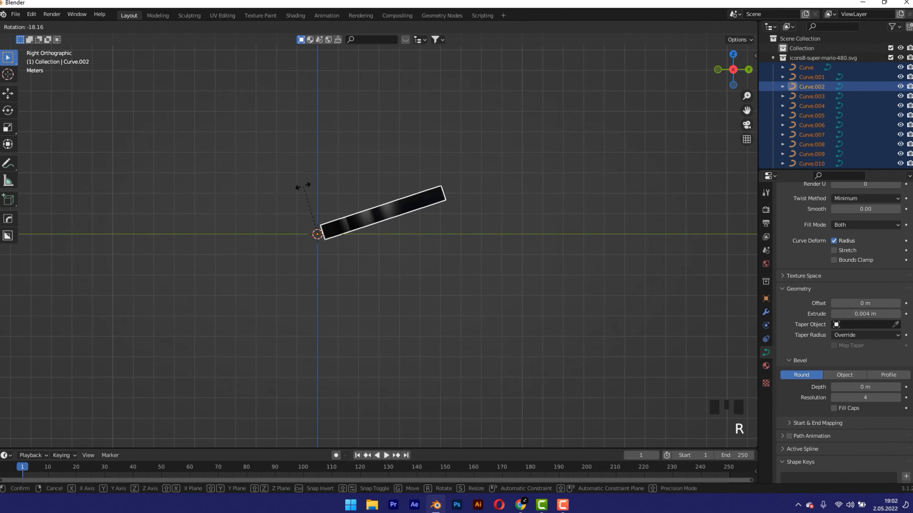
{"action": "type", "text": "-90"}
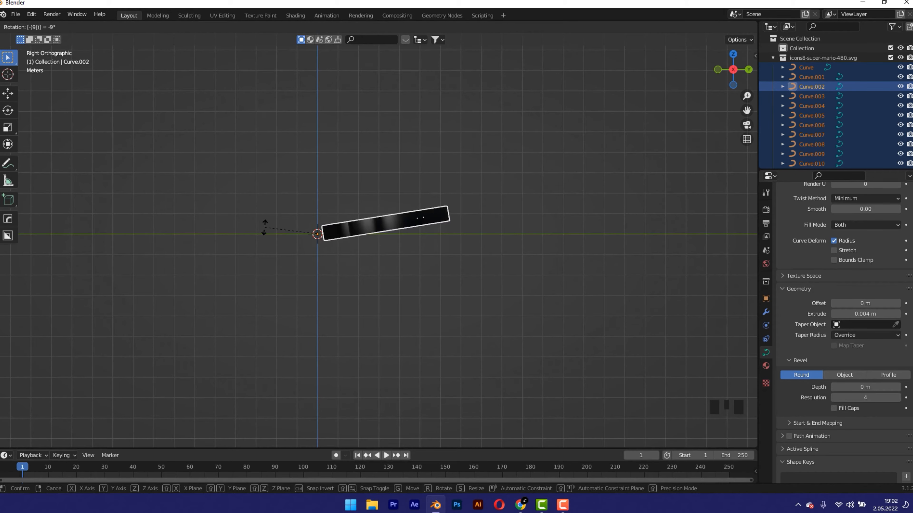
{"action": "key", "text": "Return"}
{"action": "middle_click_drag", "start_coordinate": [156, 154], "coordinate": [261, 154]}
Move the selected head about -3.433 m along X in the front view to centre it over the world origin.
{"action": "key", "text": "KP_1"}
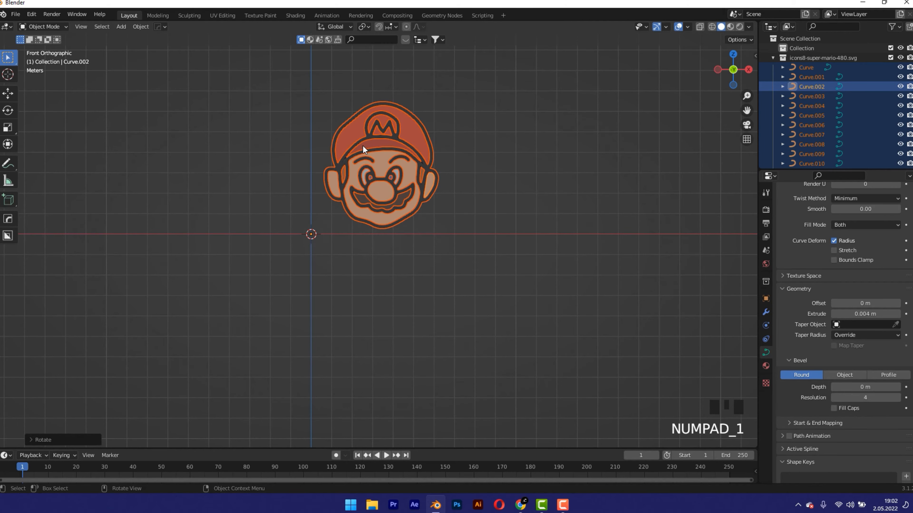
{"action": "key", "text": "g"}
{"action": "key", "text": "x"}
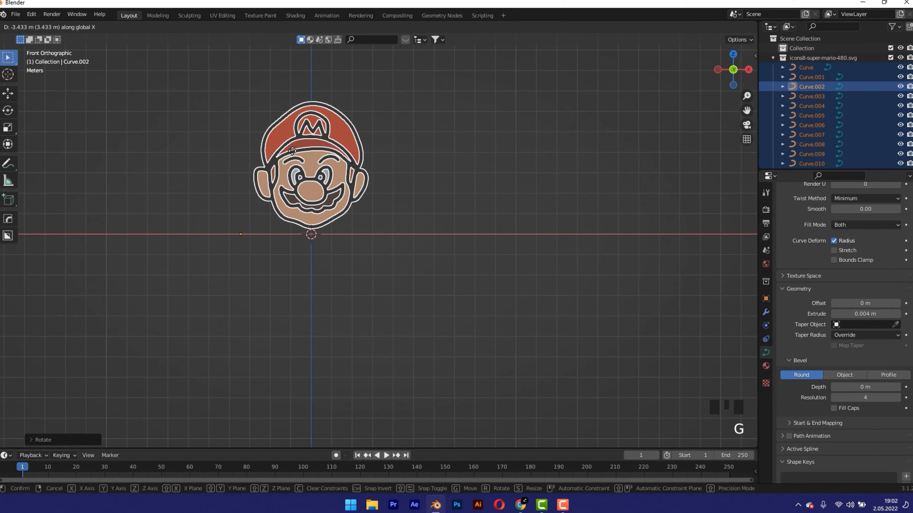
{"action": "left_click", "coordinate": [292, 151]}
Set the origins of all selected curves to their own geometry.
{"action": "middle_click_drag", "start_coordinate": [360, 127], "coordinate": [289, 154]}
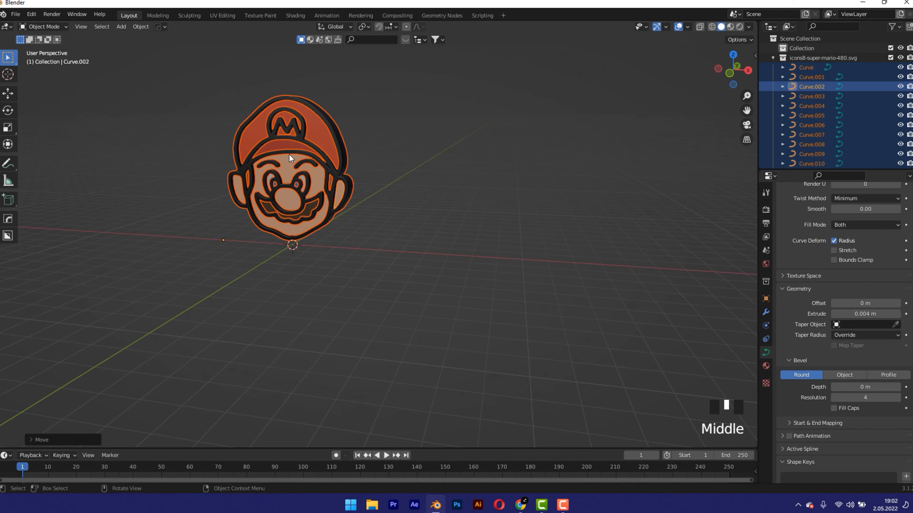
{"action": "right_click", "coordinate": [289, 154]}
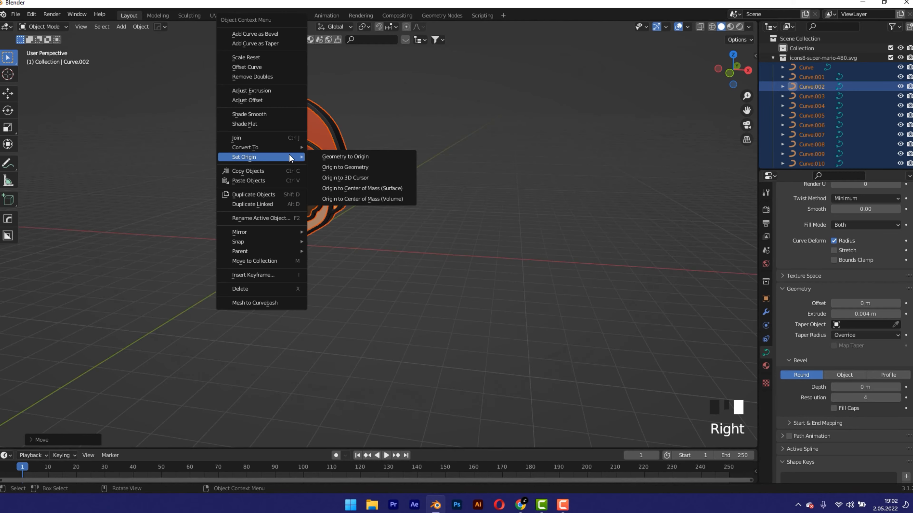
{"action": "left_click", "coordinate": [351, 164]}
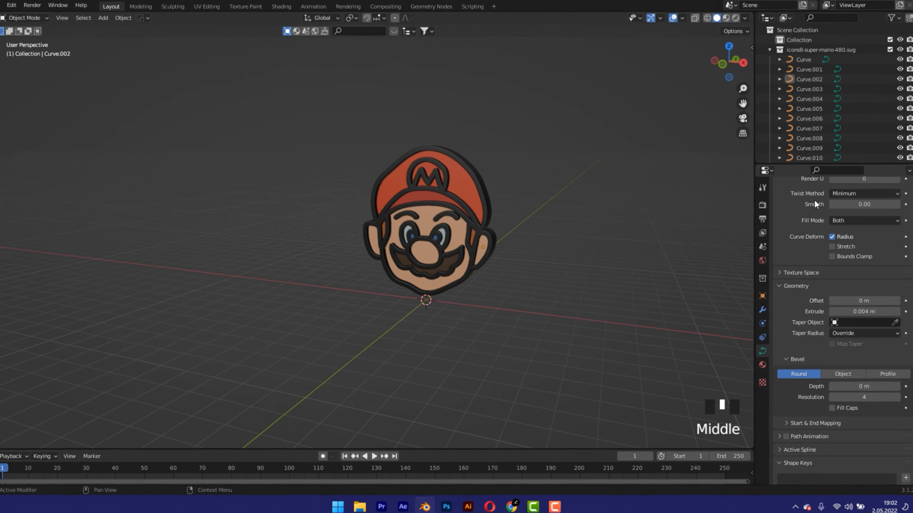
Set the render engine to Cycles and its device to GPU Compute.
{"action": "left_click", "coordinate": [763, 204]}
{"action": "left_click", "coordinate": [872, 203]}
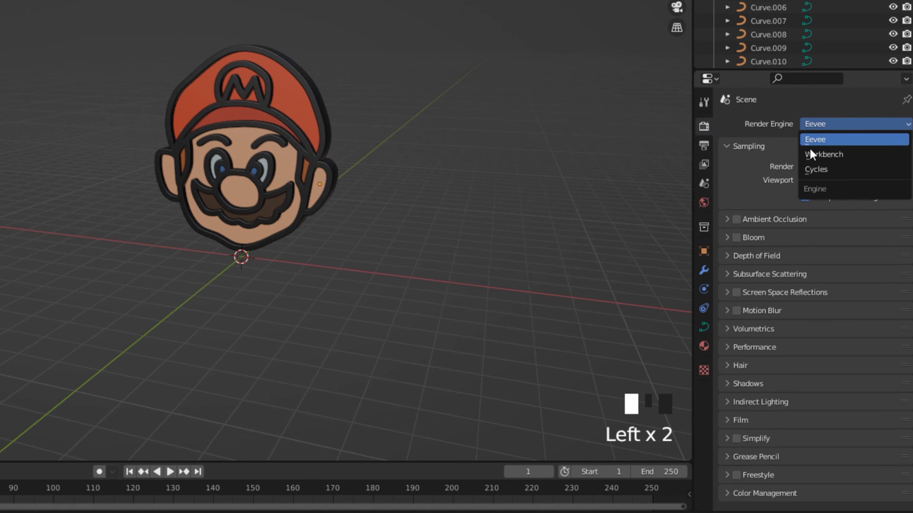
{"action": "left_click", "coordinate": [815, 169]}
{"action": "left_click", "coordinate": [809, 158]}
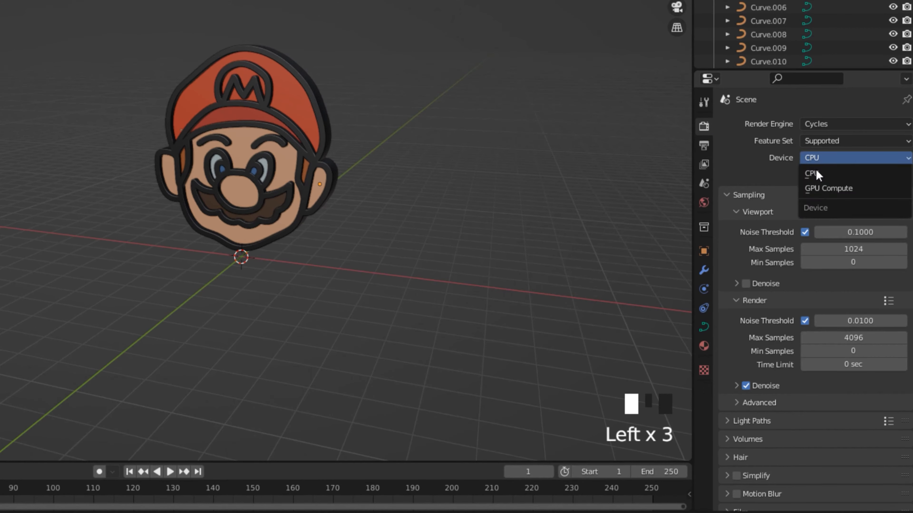
{"action": "left_click", "coordinate": [823, 191]}
Set the render's maximum and minimum samples to 100.
{"action": "left_click", "coordinate": [826, 338]}
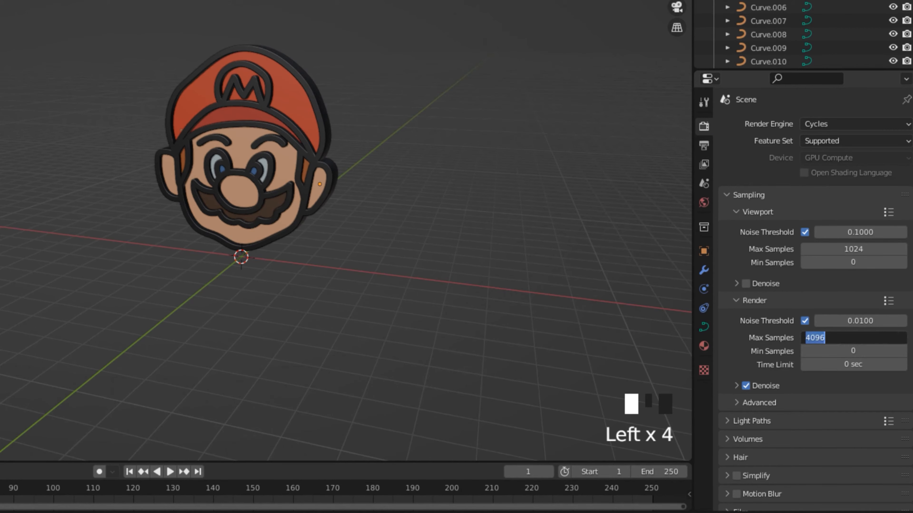
{"action": "type", "text": "100"}
{"action": "key", "text": "Tab"}
{"action": "type", "text": "100"}
{"action": "key", "text": "Return"}
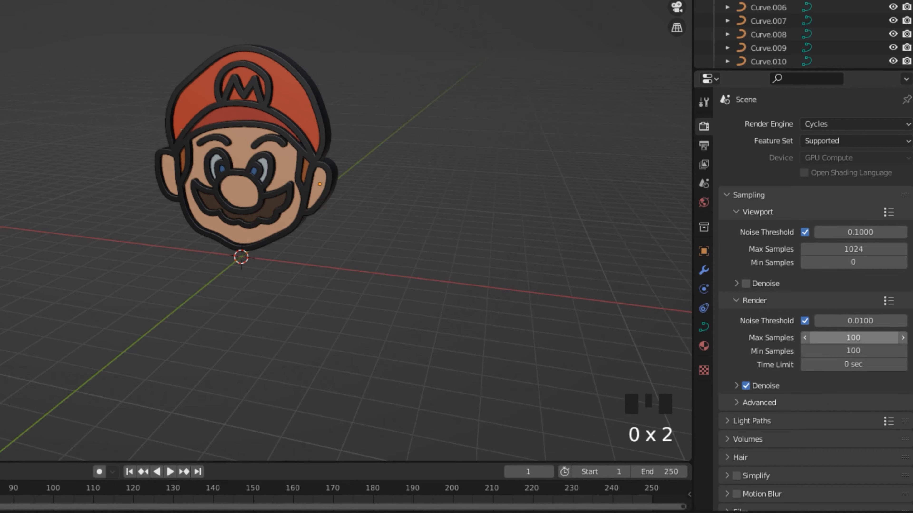
Enable the transparent film background for the render.
{"action": "scroll", "coordinate": [835, 392], "scroll_direction": "down", "scroll_amount": 3}
{"action": "left_click", "coordinate": [768, 431]}
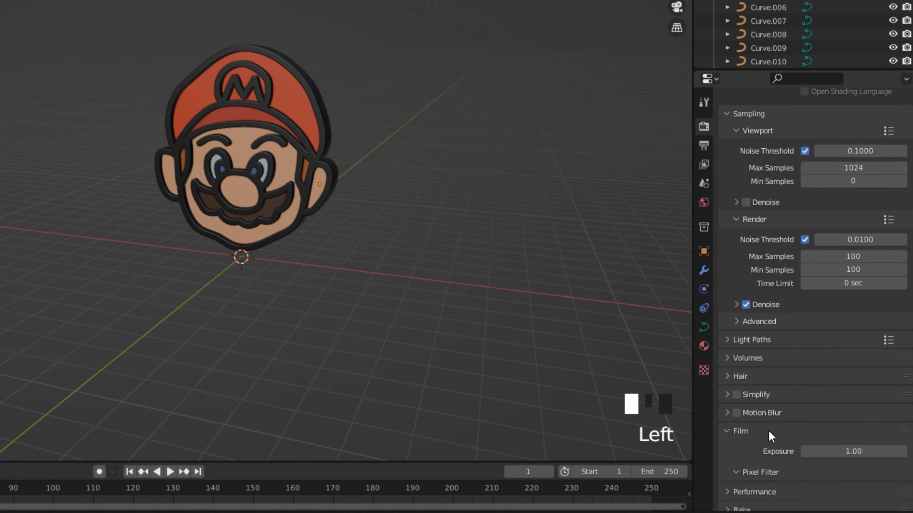
{"action": "scroll", "coordinate": [769, 431], "scroll_direction": "down", "scroll_amount": 3}
{"action": "left_click", "coordinate": [746, 447]}
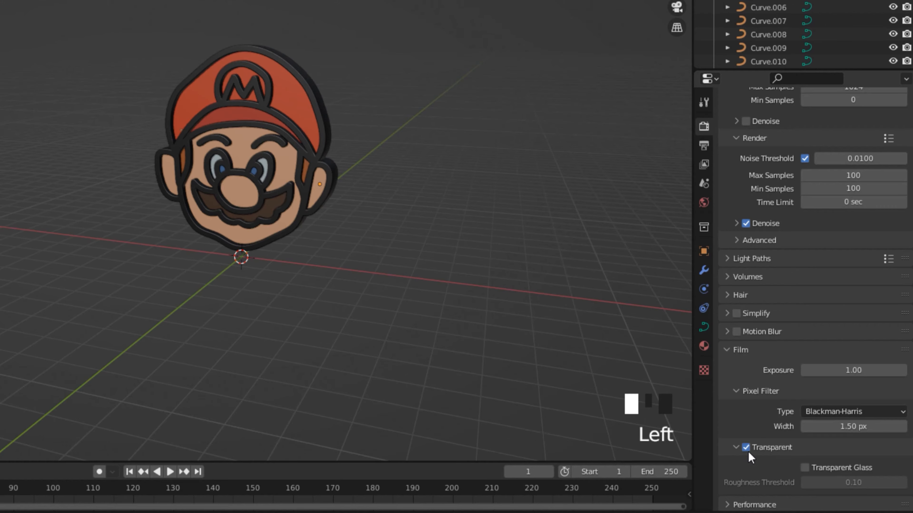
Set the colour management Look to High Contrast.
{"action": "scroll", "coordinate": [748, 448], "scroll_direction": "down", "scroll_amount": 7}
{"action": "left_click", "coordinate": [764, 503]}
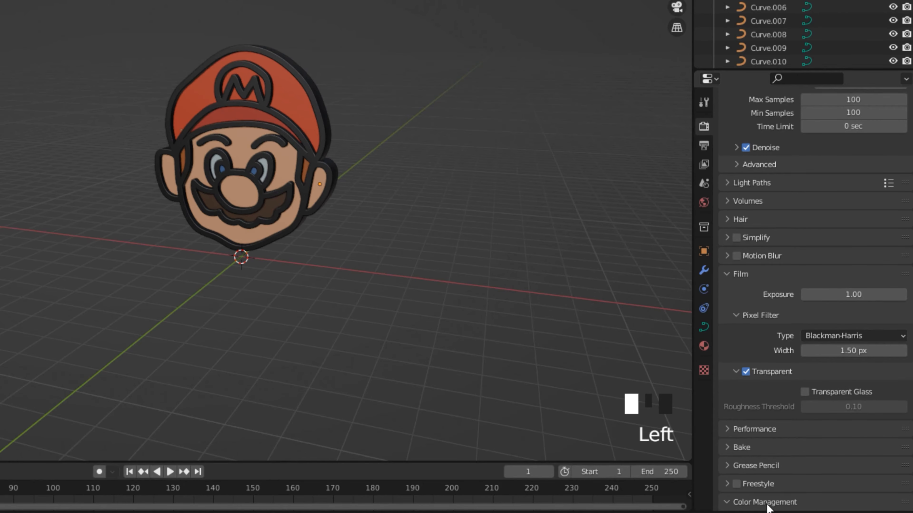
{"action": "scroll", "coordinate": [787, 464], "scroll_direction": "down", "scroll_amount": 5}
{"action": "left_click", "coordinate": [834, 431]}
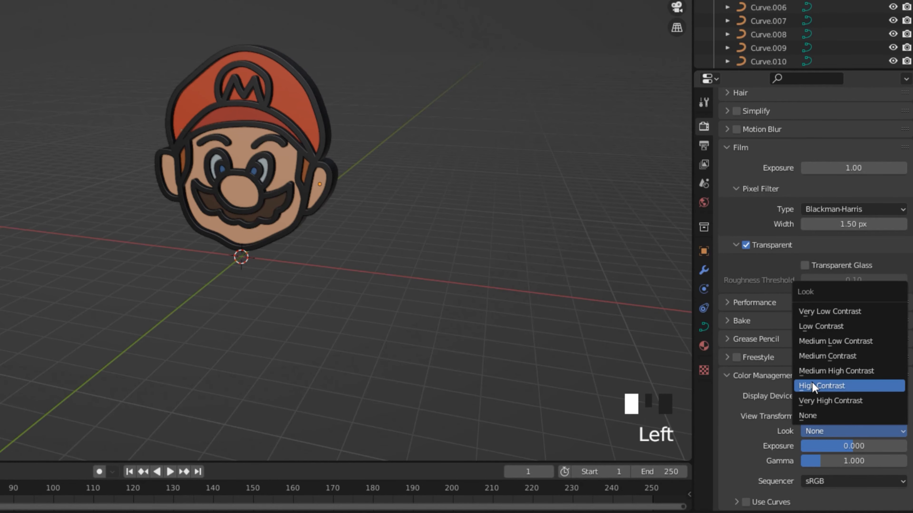
{"action": "left_click", "coordinate": [826, 386]}
Set the output resolution to 3000 px in both X and Y.
{"action": "left_click", "coordinate": [704, 145]}
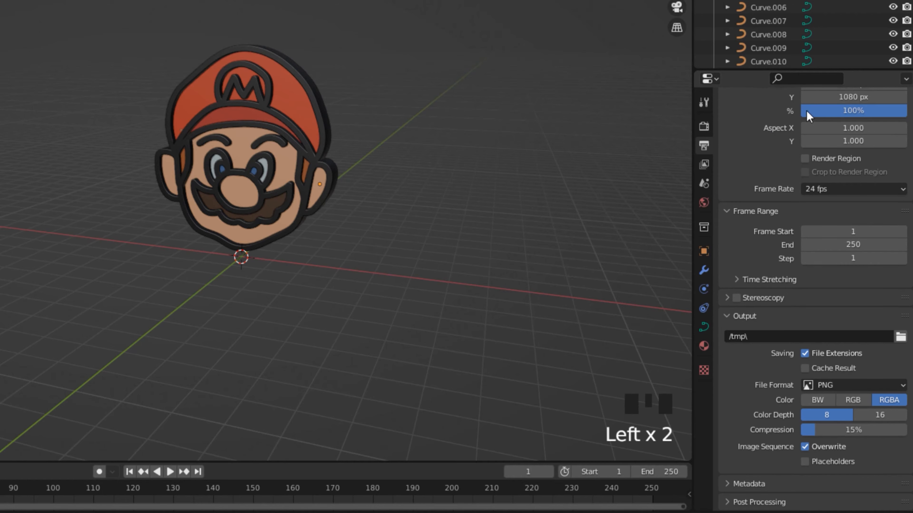
{"action": "scroll", "coordinate": [823, 122], "scroll_direction": "up", "scroll_amount": 5}
{"action": "left_click", "coordinate": [836, 141]}
{"action": "type", "text": "3"}
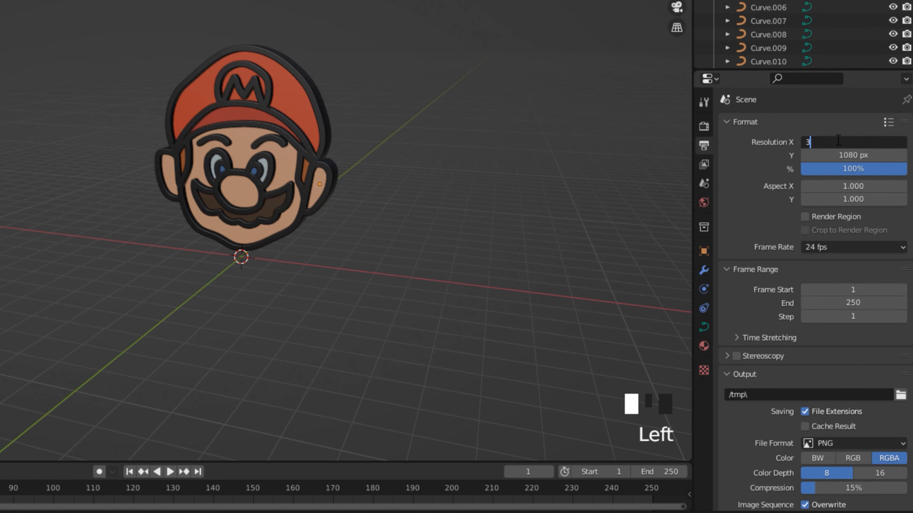
{"action": "type", "text": "000"}
{"action": "key", "text": "Tab"}
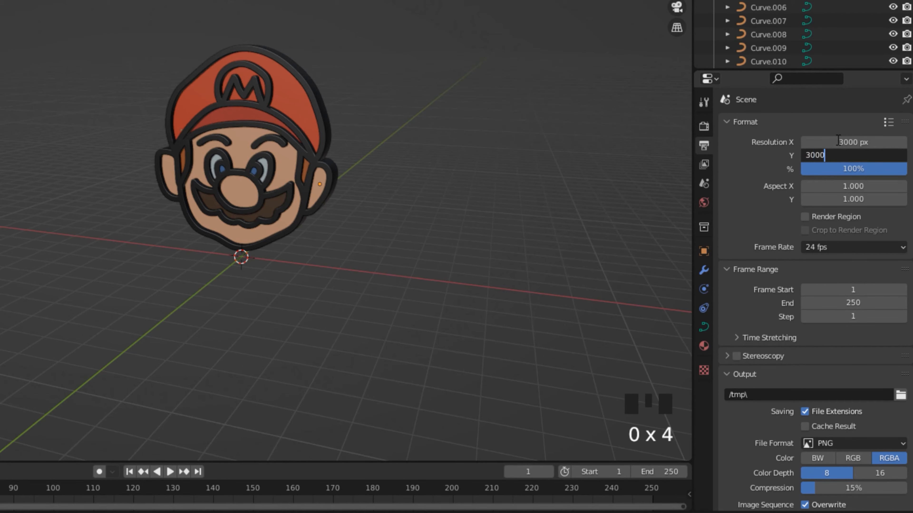
{"action": "key", "text": "Return"}
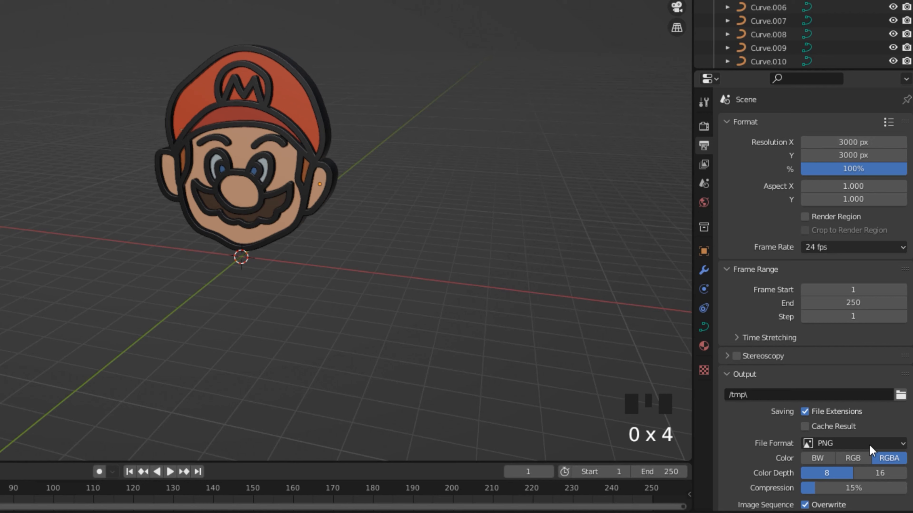
Set the PNG output's colour depth to 16 and its compression to 0%.
{"action": "left_click", "coordinate": [874, 474]}
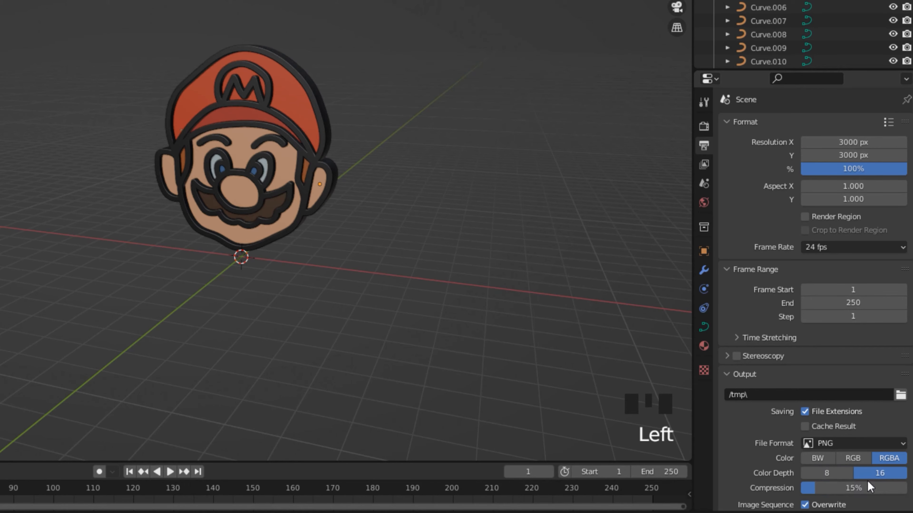
{"action": "left_click_drag", "start_coordinate": [869, 486], "coordinate": [844, 487]}
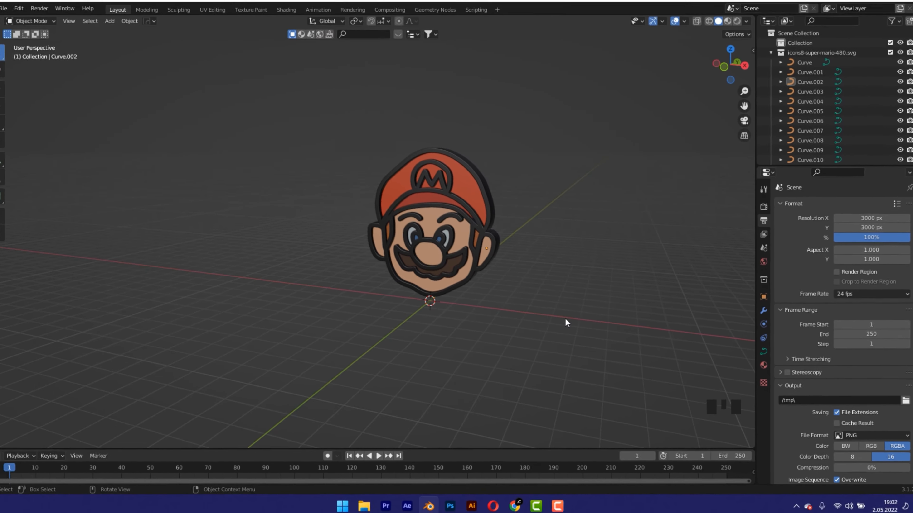
Add a camera to the scene and look through it.
{"action": "key", "text": "shift+a"}
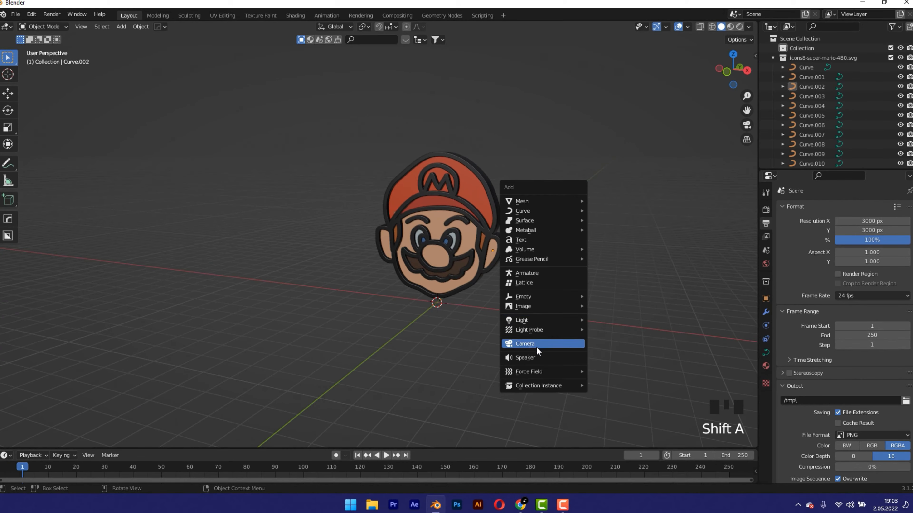
{"action": "left_click", "coordinate": [536, 345]}
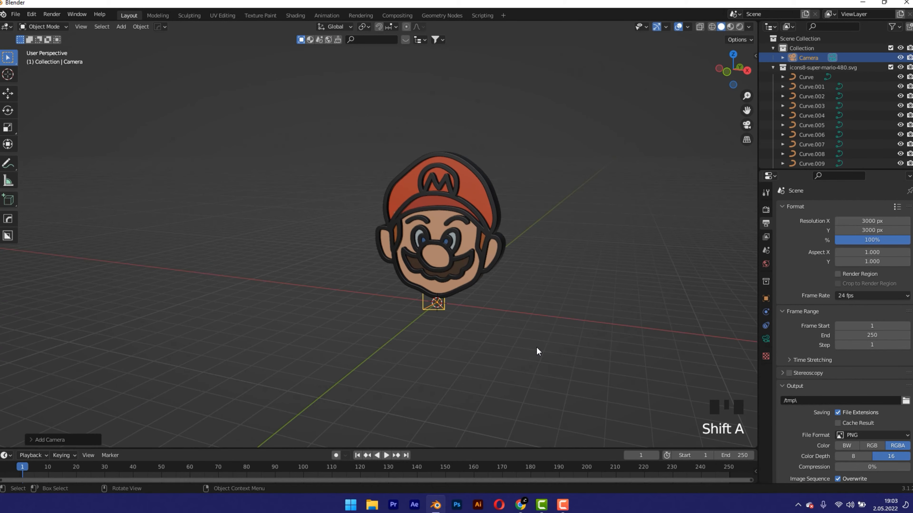
{"action": "key", "text": "KP_0"}
Lock the camera to the view and frame the Mario head inside the camera border.
{"action": "key", "text": "n"}
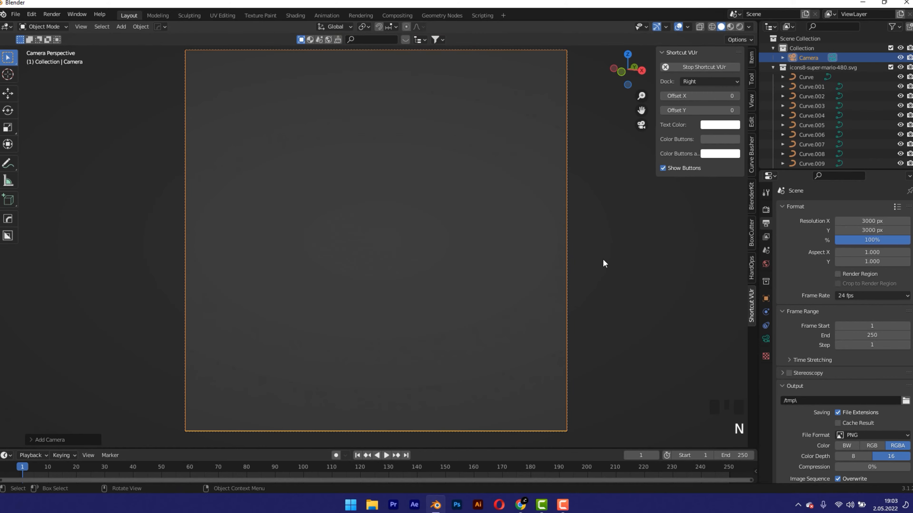
{"action": "left_click", "coordinate": [751, 101]}
{"action": "left_click", "coordinate": [697, 173]}
{"action": "middle_click_drag", "start_coordinate": [424, 260], "coordinate": [416, 298]}
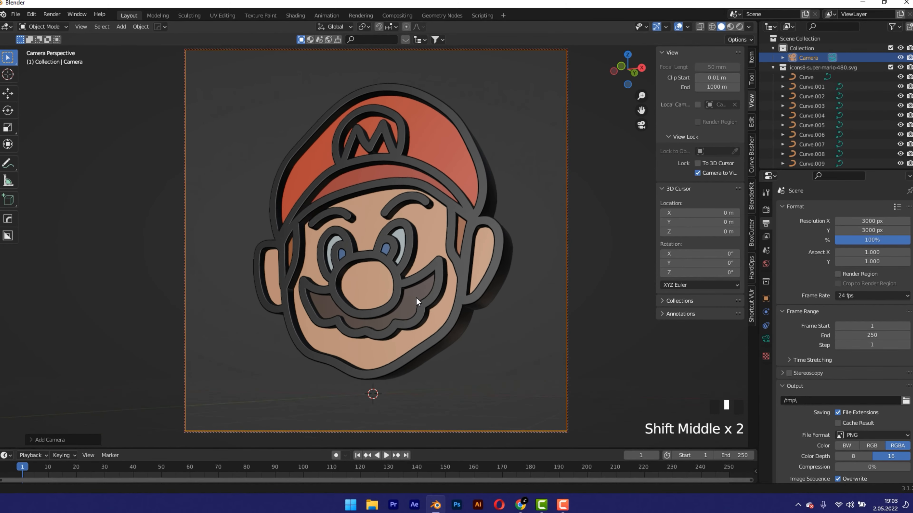
Set the camera's focal length to 57 mm and recentre the head in the frame.
{"action": "left_click", "coordinate": [766, 338]}
{"action": "left_click_drag", "start_coordinate": [852, 254], "coordinate": [878, 253]}
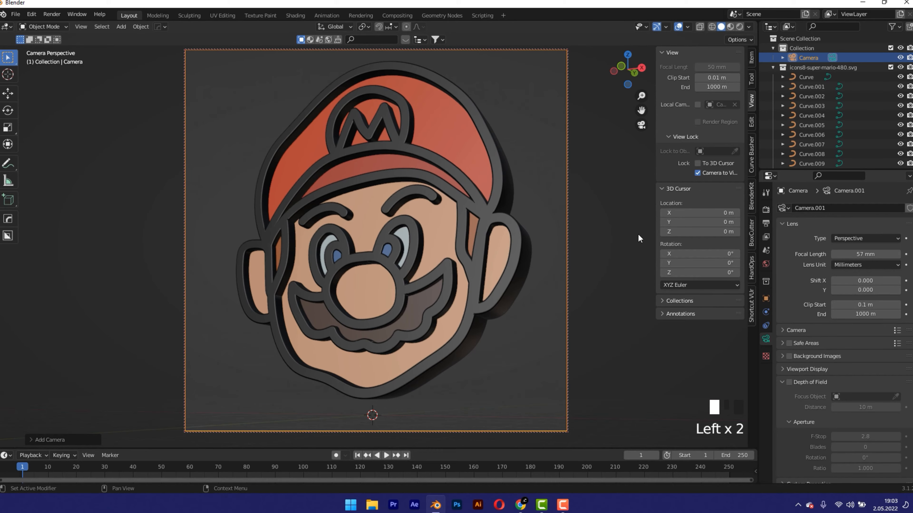
{"action": "middle_click_drag", "start_coordinate": [404, 274], "coordinate": [381, 255], "text": "shift"}
Switch to the Shading workspace, show the camera view with rendered shading and enlarge the 3D viewport.
{"action": "left_click", "coordinate": [296, 15]}
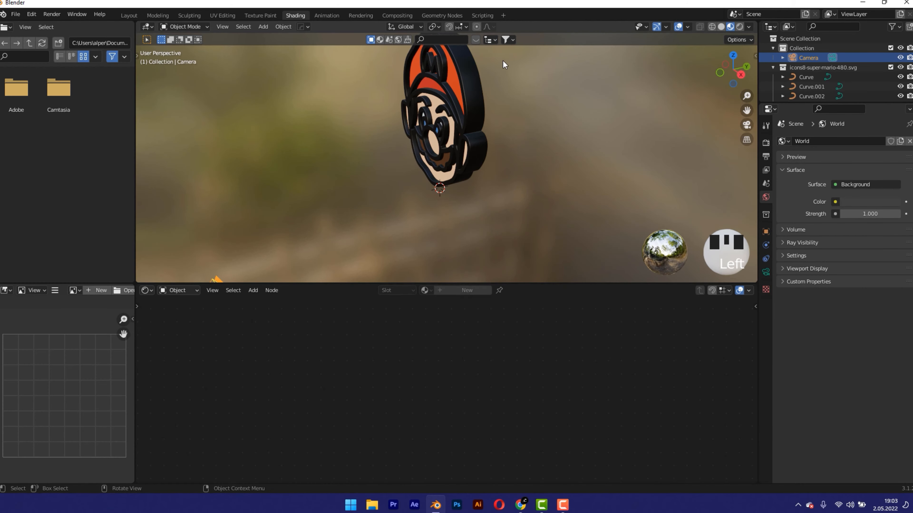
{"action": "left_click", "coordinate": [739, 27]}
{"action": "key", "text": "KP_0"}
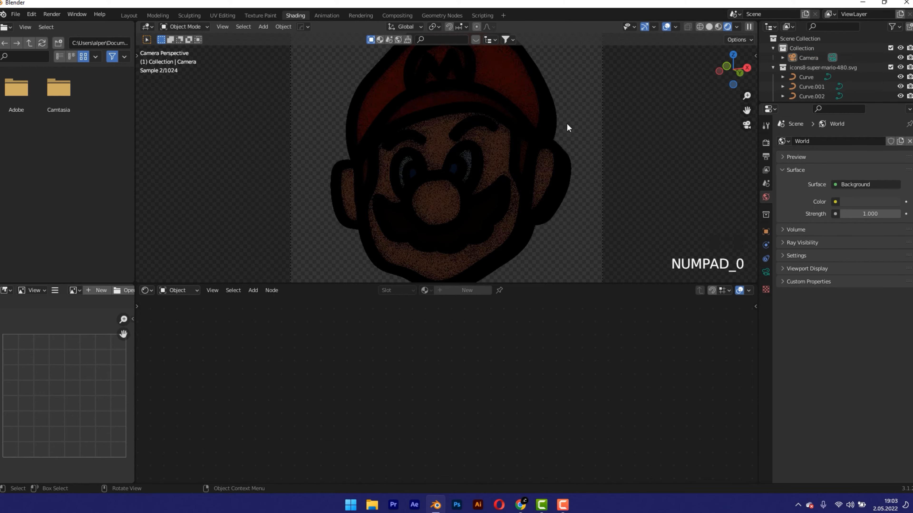
{"action": "scroll", "coordinate": [566, 122], "scroll_direction": "down", "scroll_amount": 2}
{"action": "left_click_drag", "start_coordinate": [384, 340], "coordinate": [383, 343]}
{"action": "scroll", "coordinate": [238, 183], "scroll_direction": "up", "scroll_amount": 1}
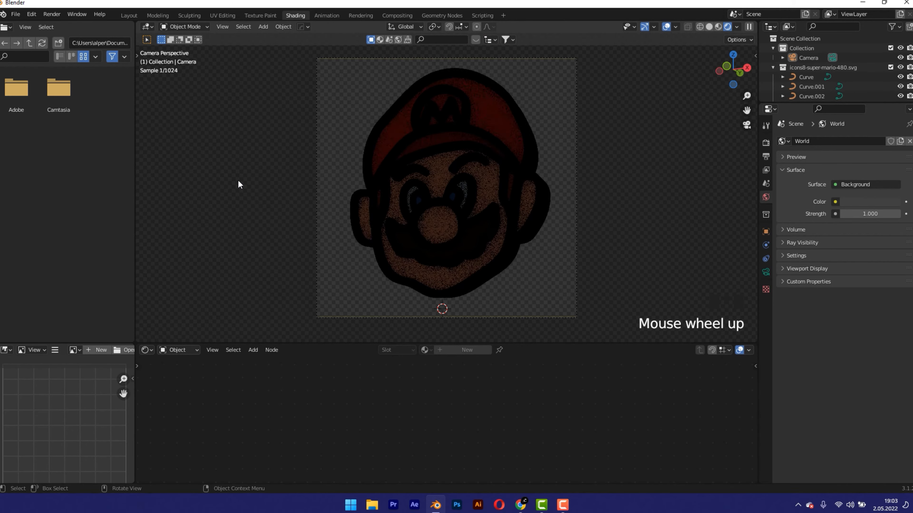
Add an area light and raise it about 8 m along the Z axis above the head.
{"action": "key", "text": "shift+a"}
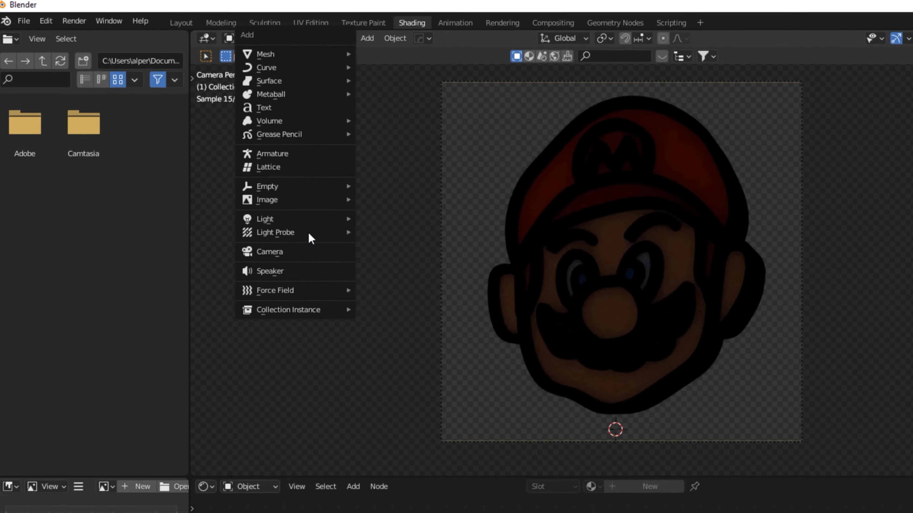
{"action": "mouse_move", "coordinate": [345, 219]}
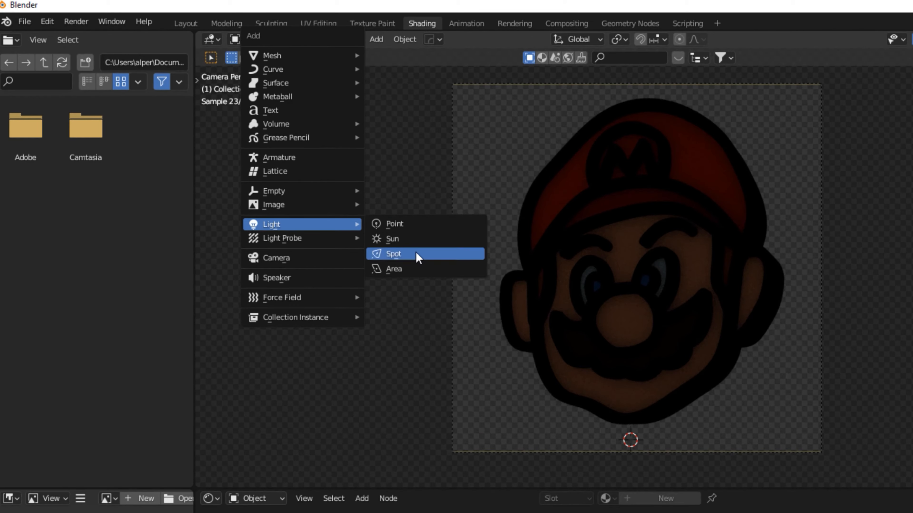
{"action": "left_click", "coordinate": [416, 266]}
{"action": "scroll", "coordinate": [662, 205], "scroll_direction": "down", "scroll_amount": 1}
{"action": "key", "text": "g"}
{"action": "key", "text": "z"}
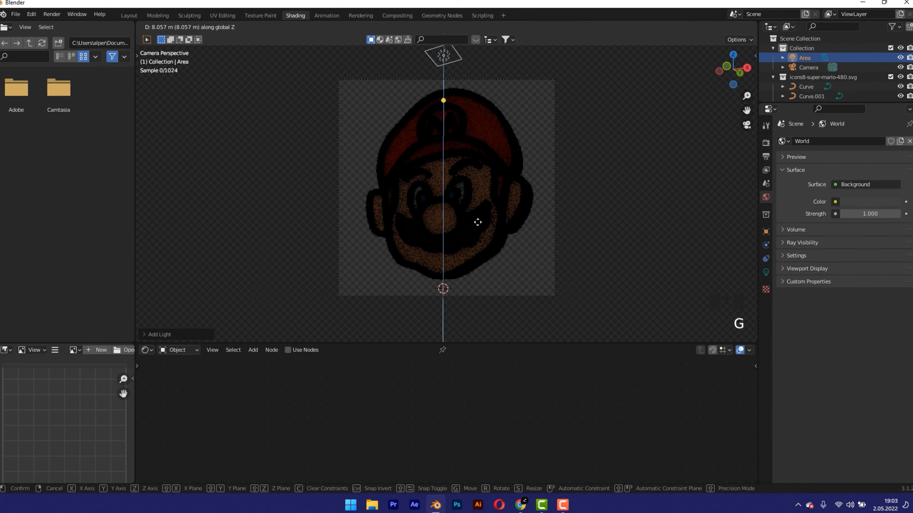
{"action": "left_click", "coordinate": [478, 222]}
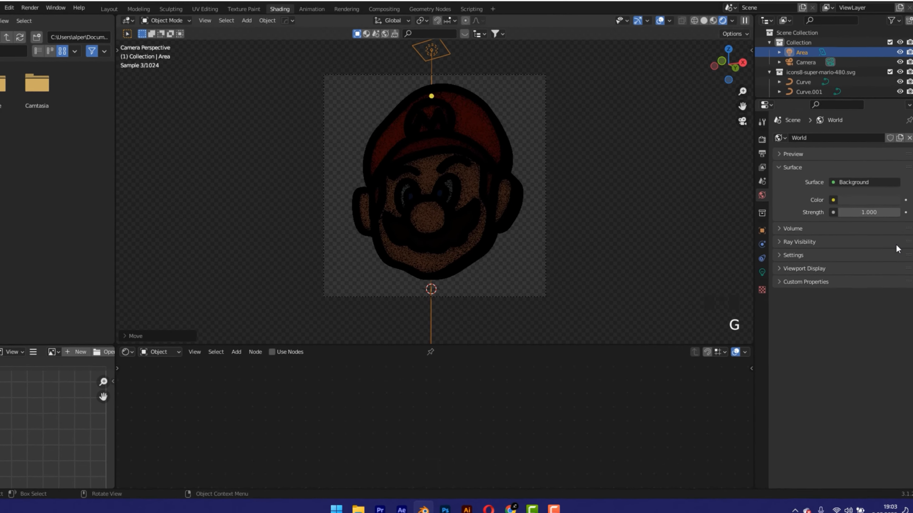
Set the area light's power to 1000 W and its size to 15.2 m.
{"action": "left_click", "coordinate": [766, 274]}
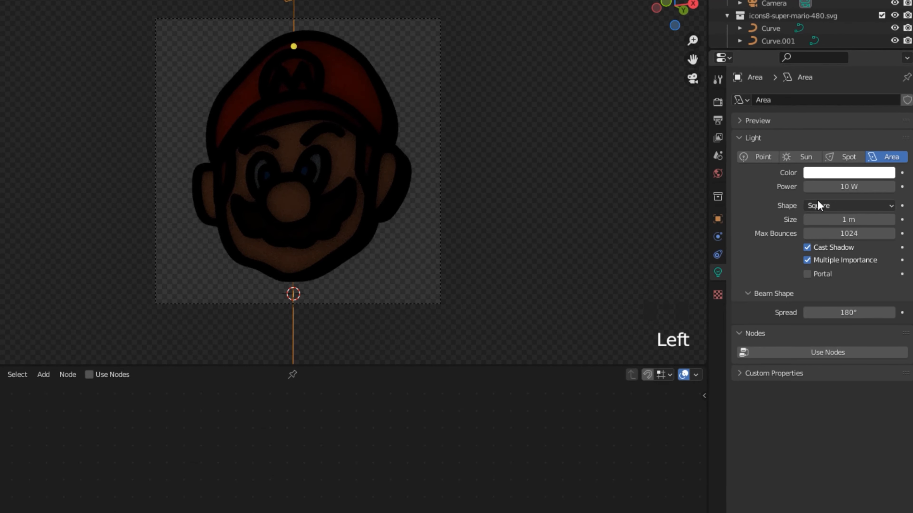
{"action": "double_click", "coordinate": [825, 188]}
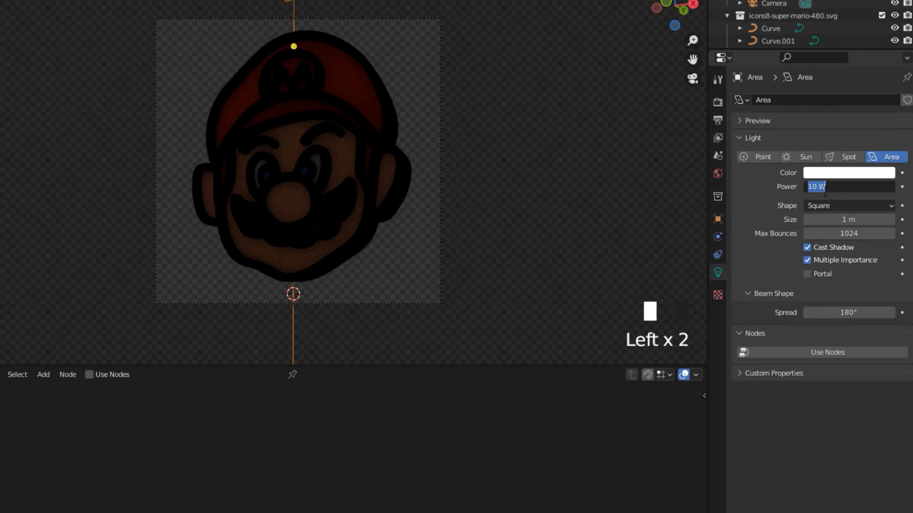
{"action": "key", "text": "Return"}
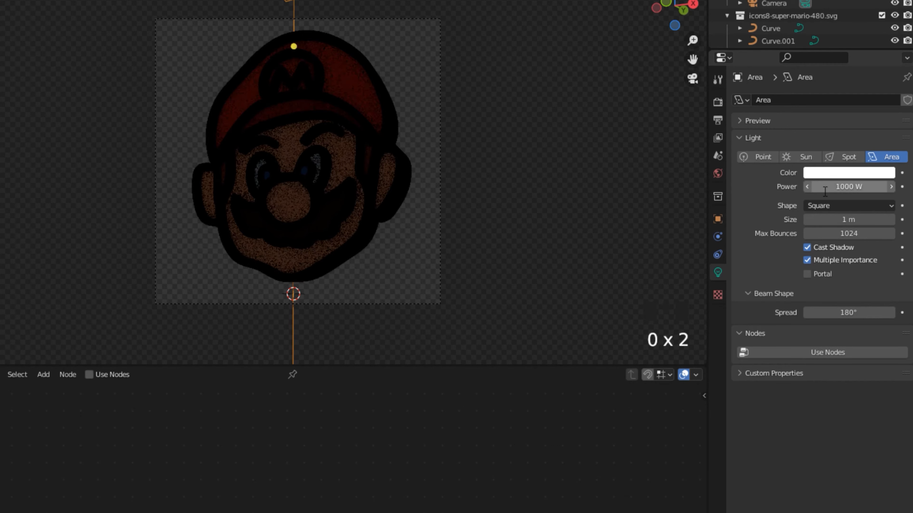
{"action": "left_click_drag", "start_coordinate": [833, 223], "coordinate": [882, 222]}
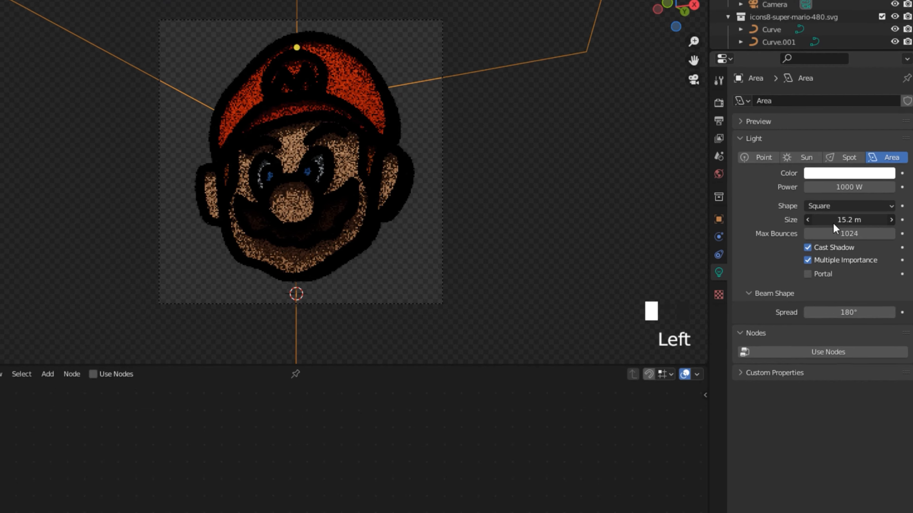
Move the area light higher along the Z axis and set its power to 3000 W.
{"action": "middle_click_drag", "start_coordinate": [417, 155], "coordinate": [327, 171]}
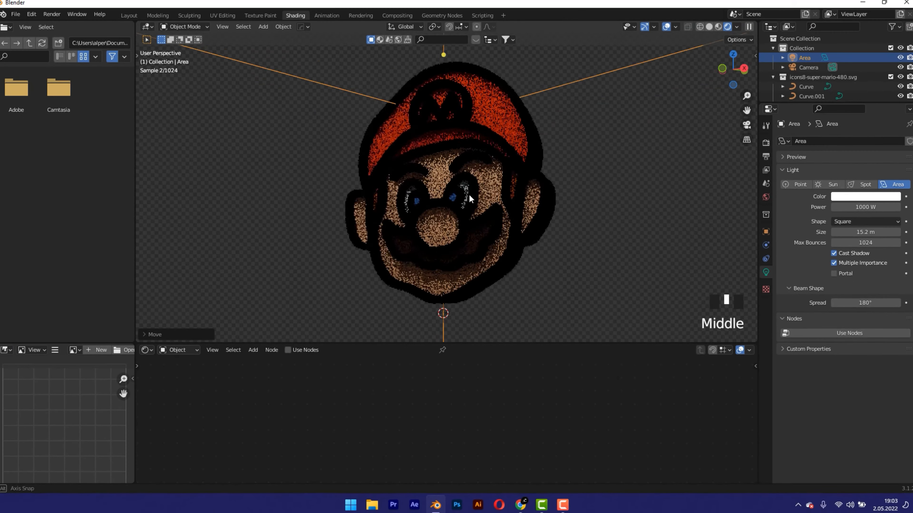
{"action": "middle_click_drag", "start_coordinate": [463, 189], "coordinate": [464, 193]}
{"action": "scroll", "coordinate": [465, 194], "scroll_direction": "down", "scroll_amount": 6}
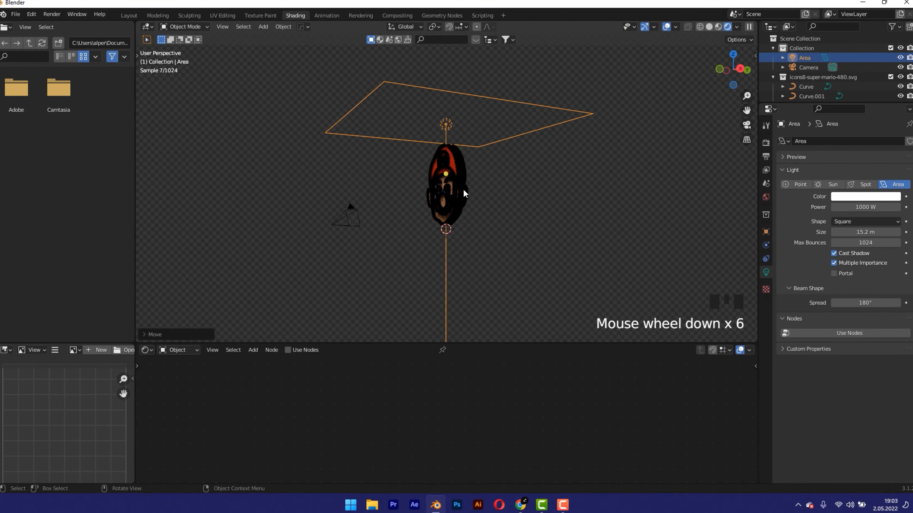
{"action": "key", "text": "g"}
{"action": "key", "text": "z"}
{"action": "left_click", "coordinate": [460, 160]}
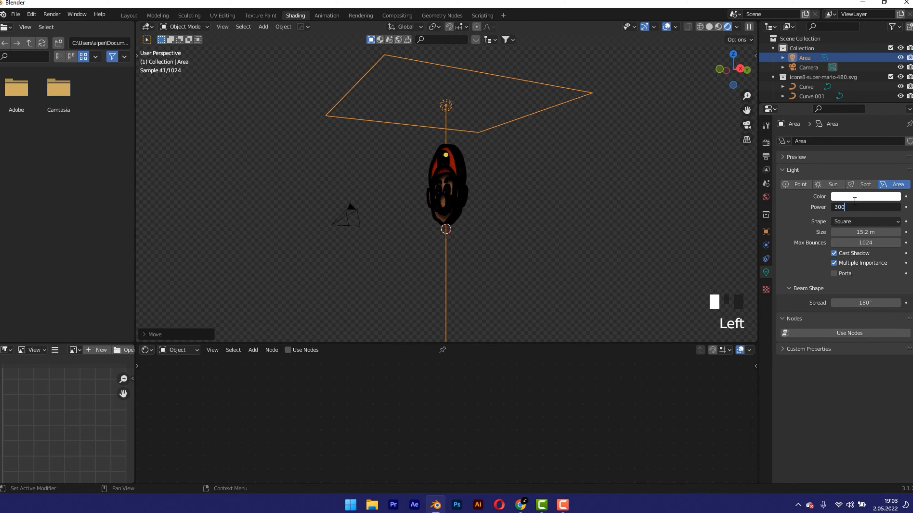
Duplicate the area light in the right side view, place the copy above the camera and rotate it towards the head.
{"action": "key", "text": "KP_3"}
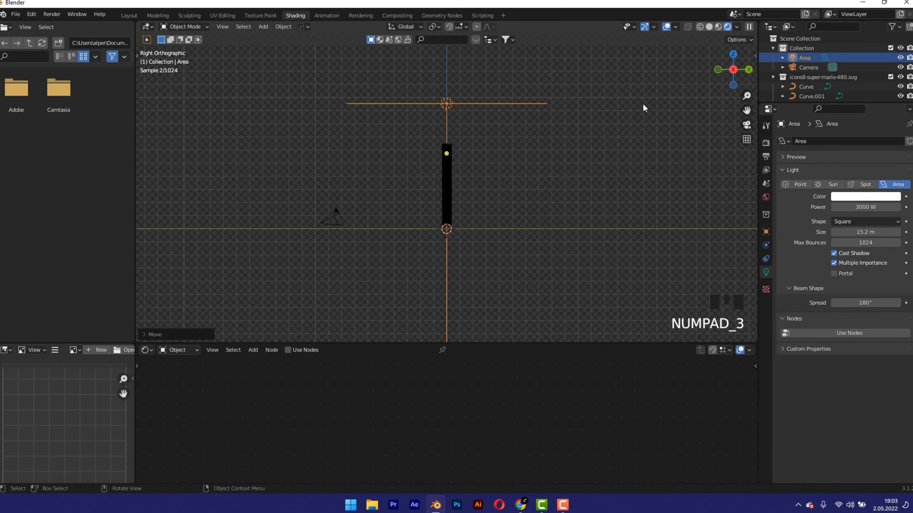
{"action": "key", "text": "shift+d"}
{"action": "left_click", "coordinate": [530, 87]}
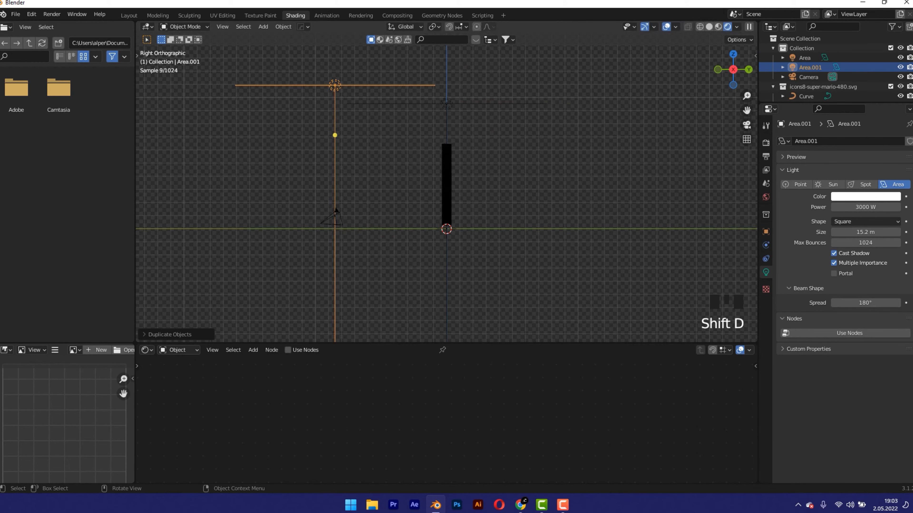
{"action": "key", "text": "r"}
{"action": "left_click", "coordinate": [414, 248]}
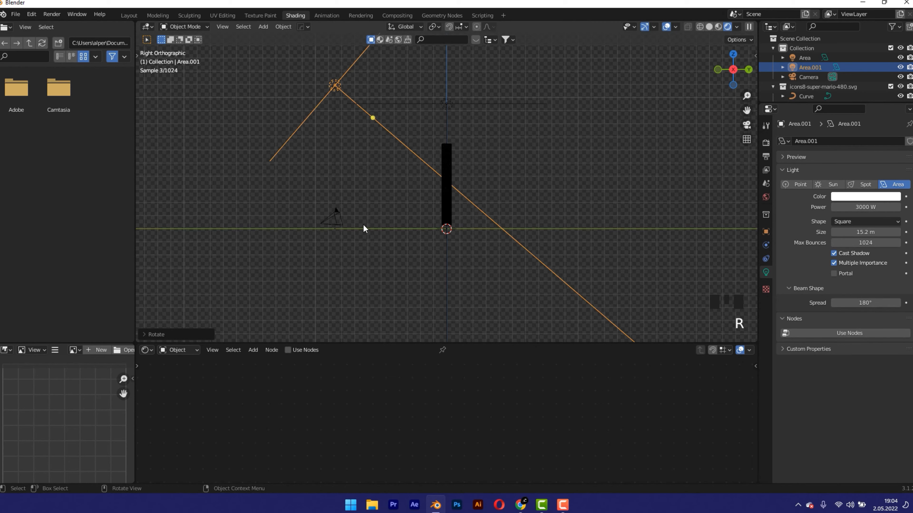
In the front view, move the duplicated area light to the left of the head and aim it at the head.
{"action": "middle_click_drag", "start_coordinate": [363, 224], "coordinate": [433, 223]}
{"action": "key", "text": "KP_1"}
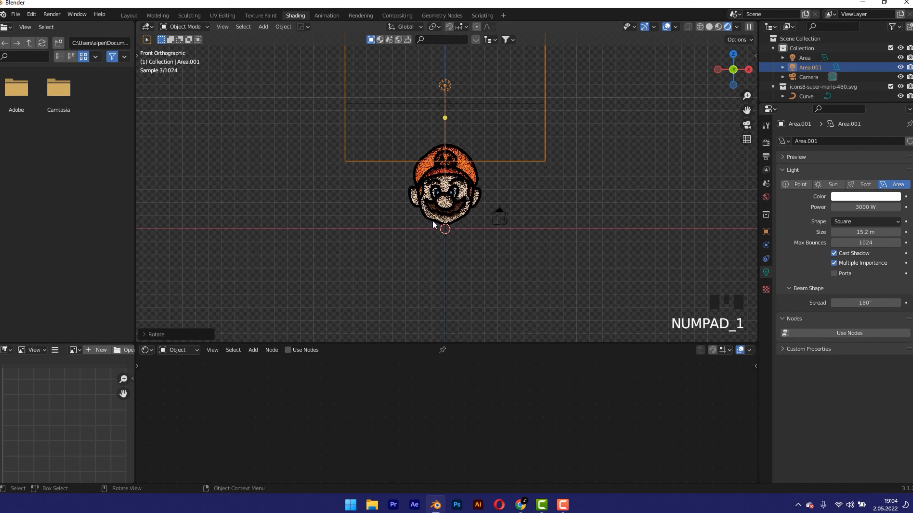
{"action": "key", "text": "g"}
{"action": "left_click", "coordinate": [334, 109]}
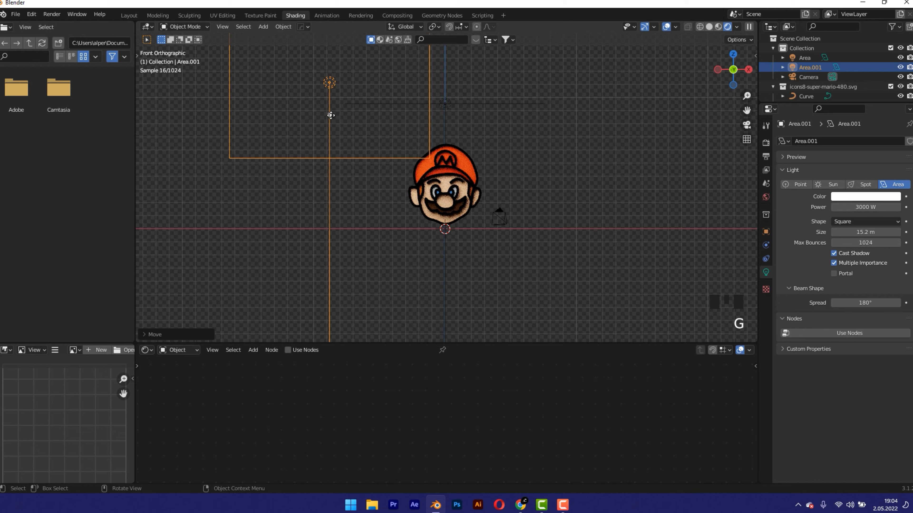
{"action": "left_click_drag", "start_coordinate": [434, 168], "coordinate": [437, 171]}
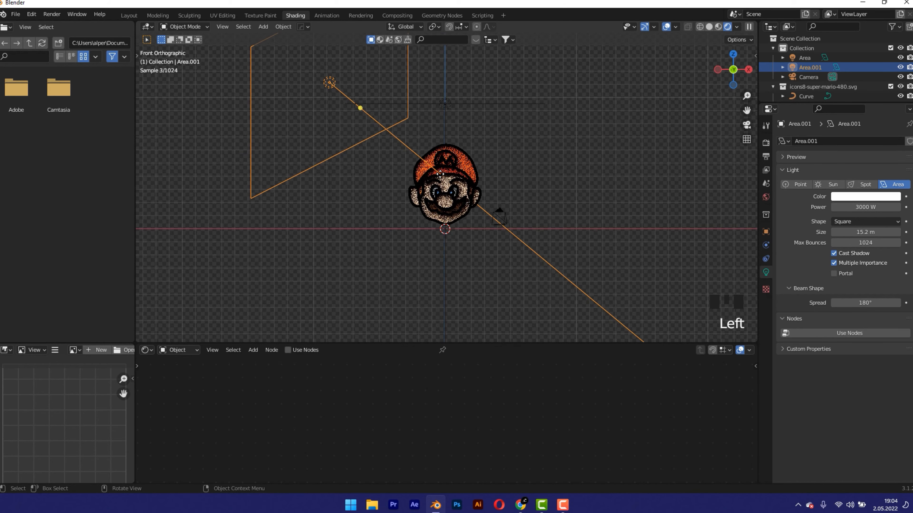
Select the black contour curves in the camera view: head outline, both eyebrows, and the moustache-and-eyes contour last as the active one.
{"action": "middle_click_drag", "start_coordinate": [454, 166], "coordinate": [430, 161]}
{"action": "key", "text": "KP_0"}
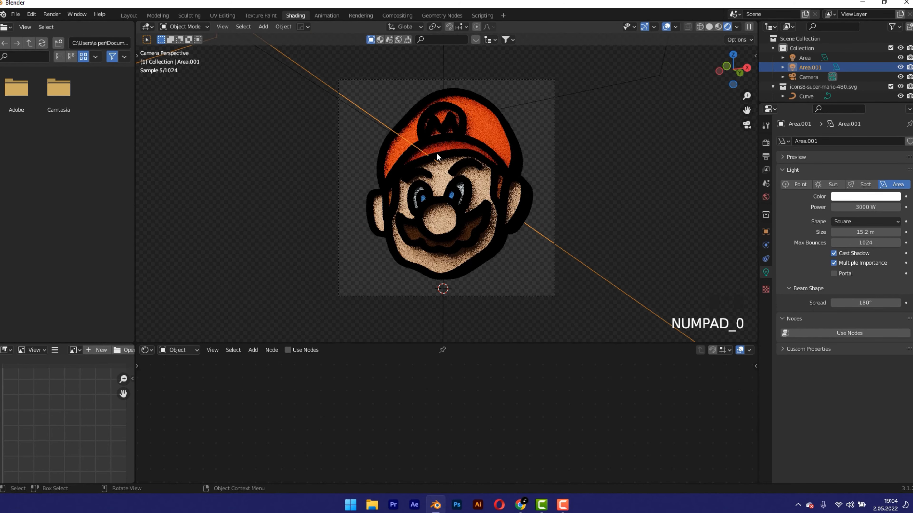
{"action": "scroll", "coordinate": [481, 140], "scroll_direction": "up", "scroll_amount": 1}
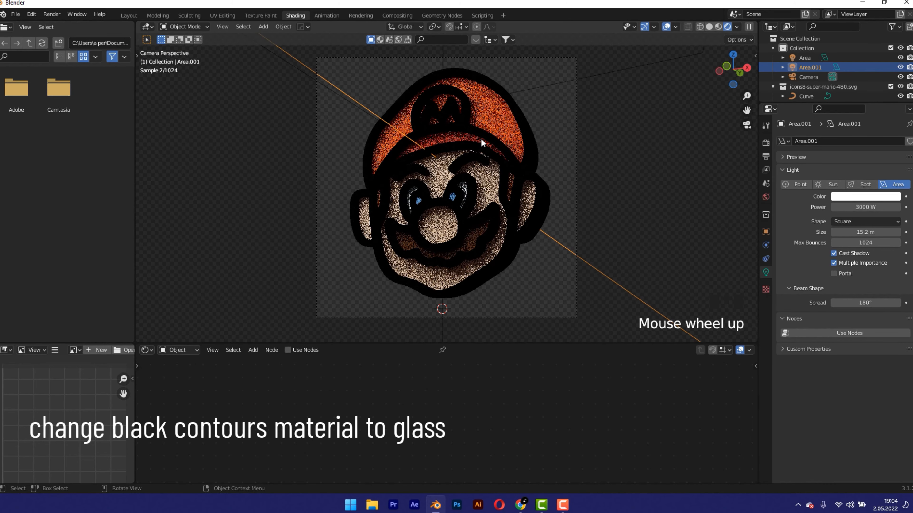
{"action": "left_click", "coordinate": [480, 135]}
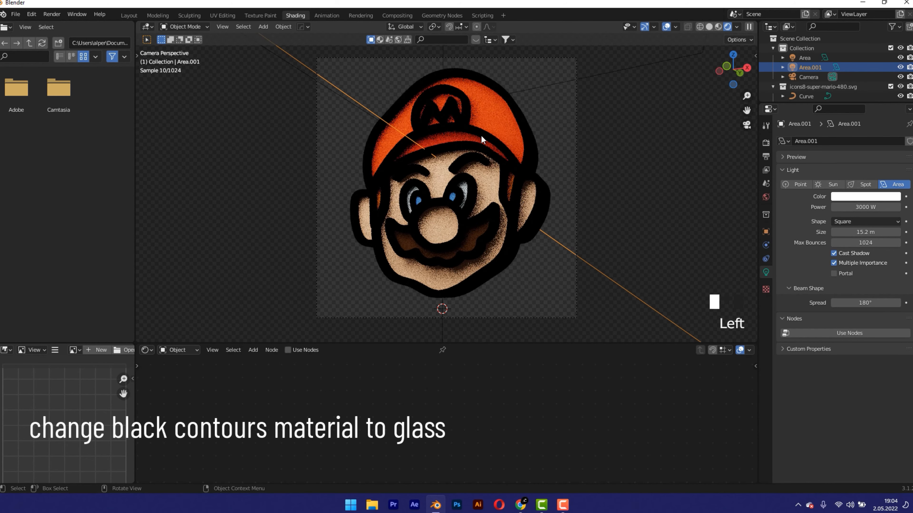
{"action": "left_click", "coordinate": [456, 166], "text": "shift"}
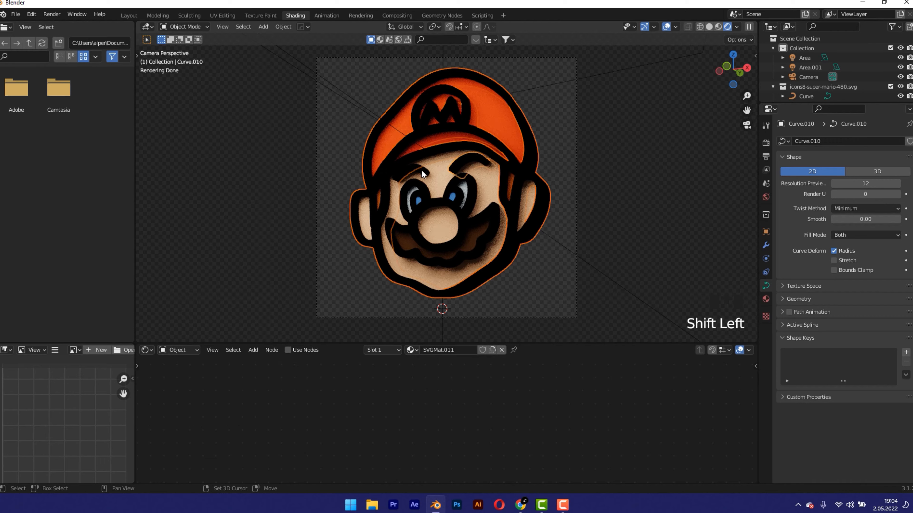
{"action": "left_click", "coordinate": [423, 169], "text": "shift"}
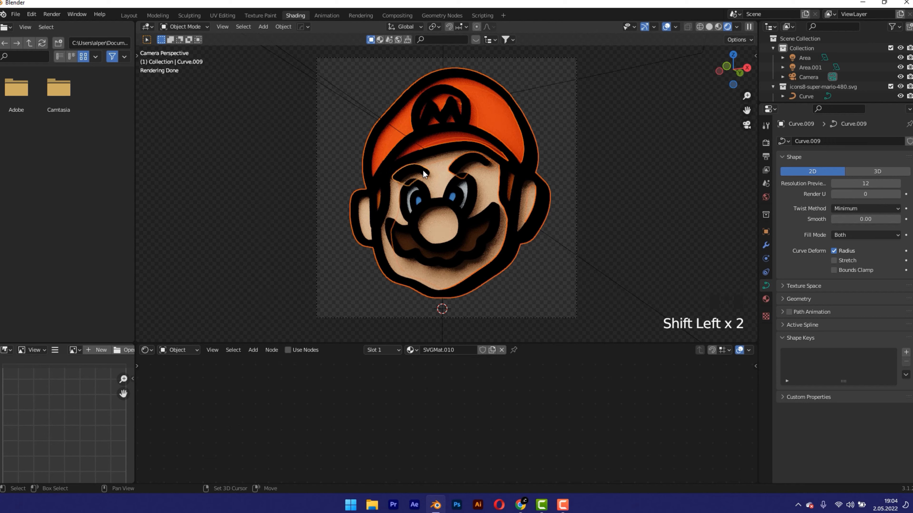
{"action": "left_click", "coordinate": [482, 219], "text": "shift"}
{"action": "key", "text": "KP_0"}
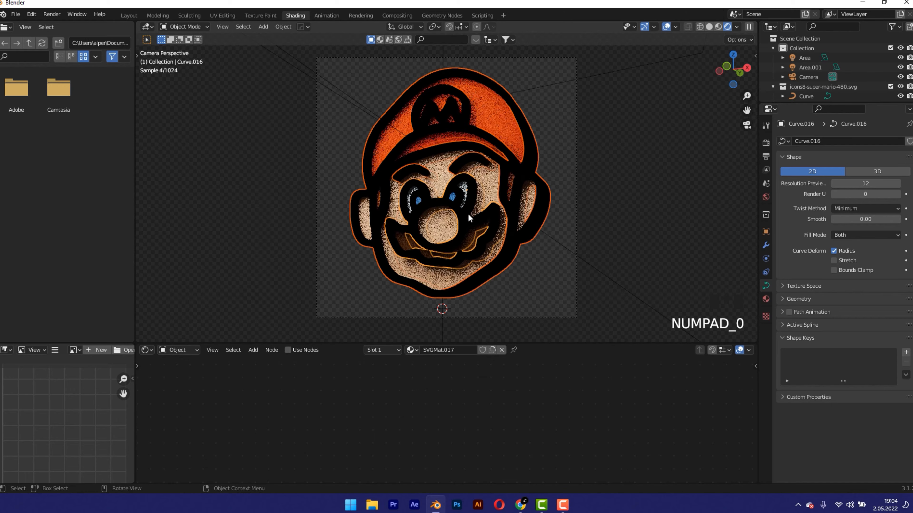
Enable nodes on the moustache contour's material and link that material to the other selected contours.
{"action": "left_click", "coordinate": [766, 300]}
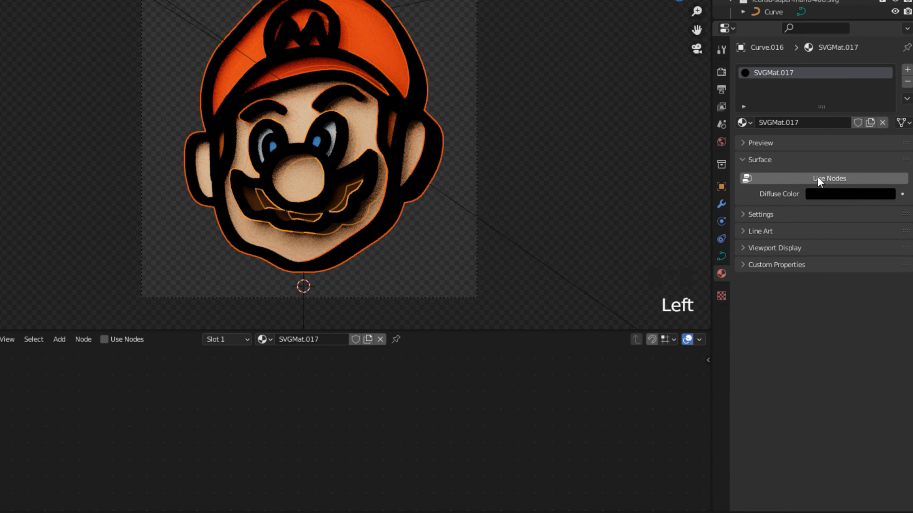
{"action": "left_click", "coordinate": [818, 180]}
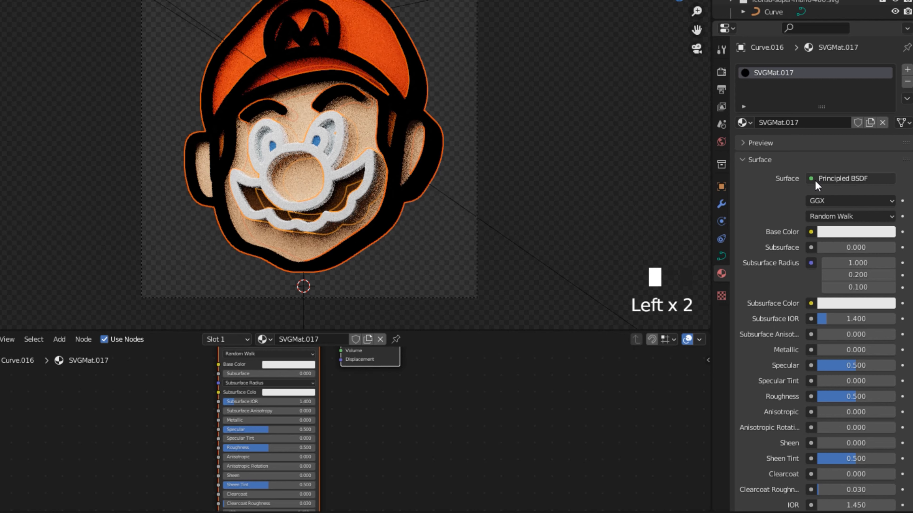
{"action": "key", "text": "ctrl+l"}
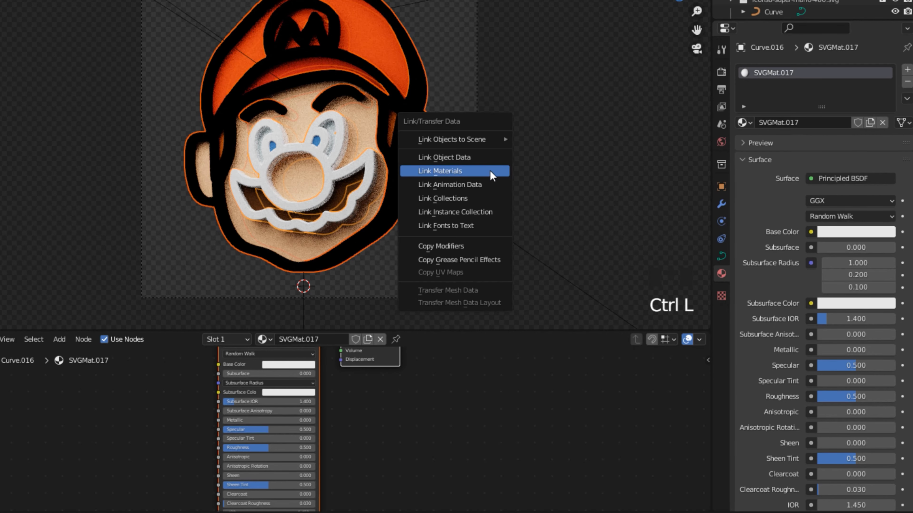
{"action": "left_click", "coordinate": [469, 171]}
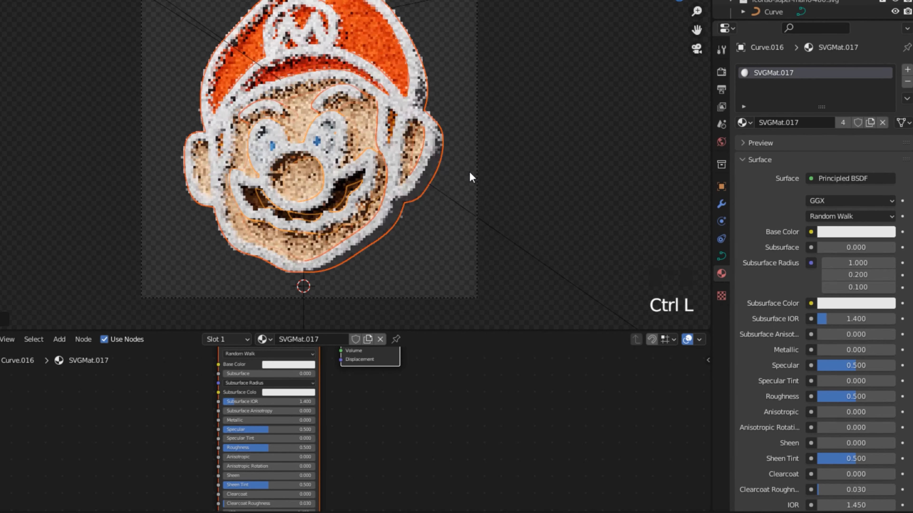
Change the contour material's surface shader to Glass BSDF and darken its color slightly to light grey.
{"action": "left_click", "coordinate": [825, 179]}
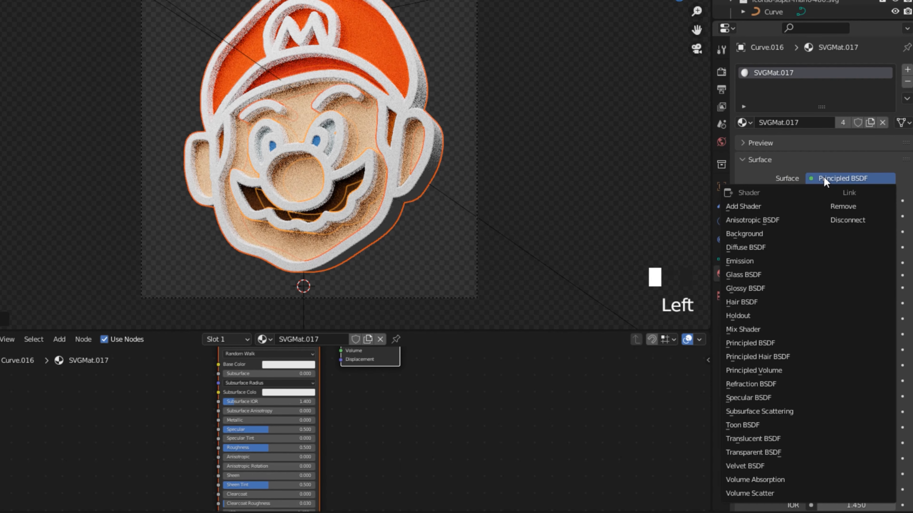
{"action": "left_click", "coordinate": [765, 276]}
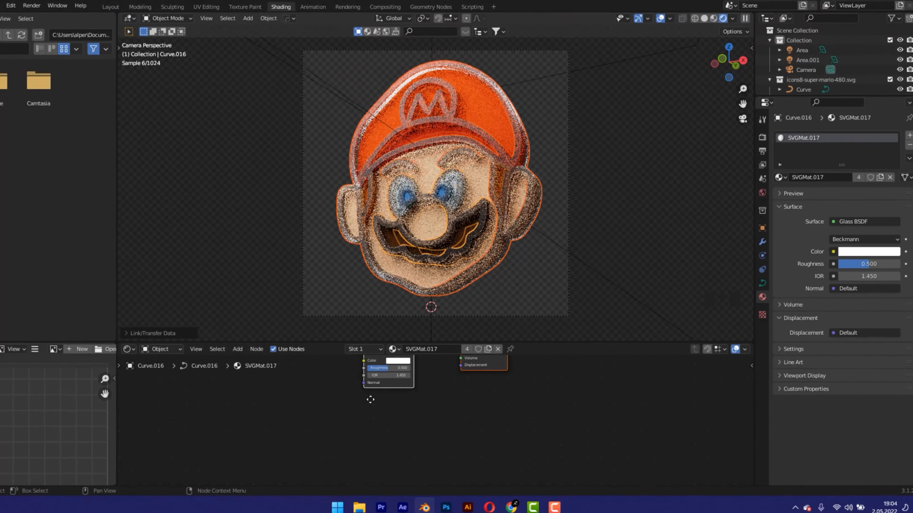
{"action": "middle_click_drag", "start_coordinate": [228, 403], "coordinate": [232, 457]}
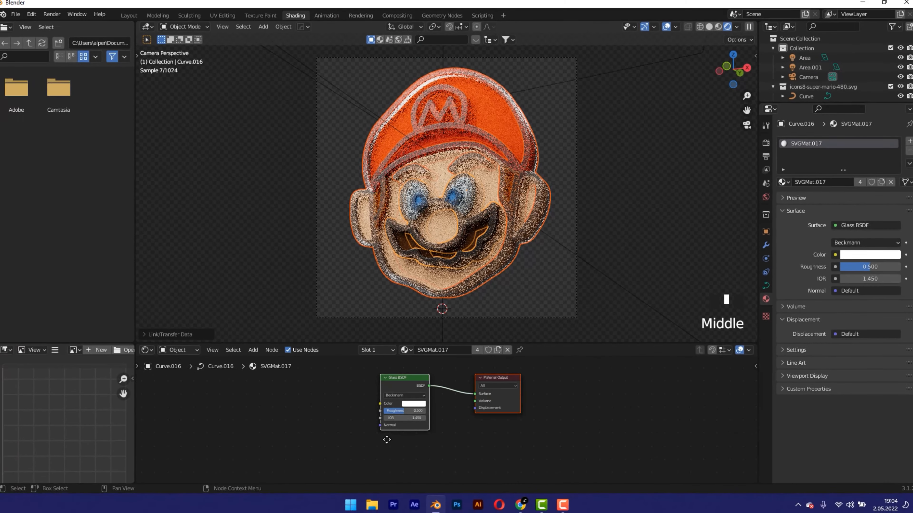
{"action": "left_click", "coordinate": [405, 402]}
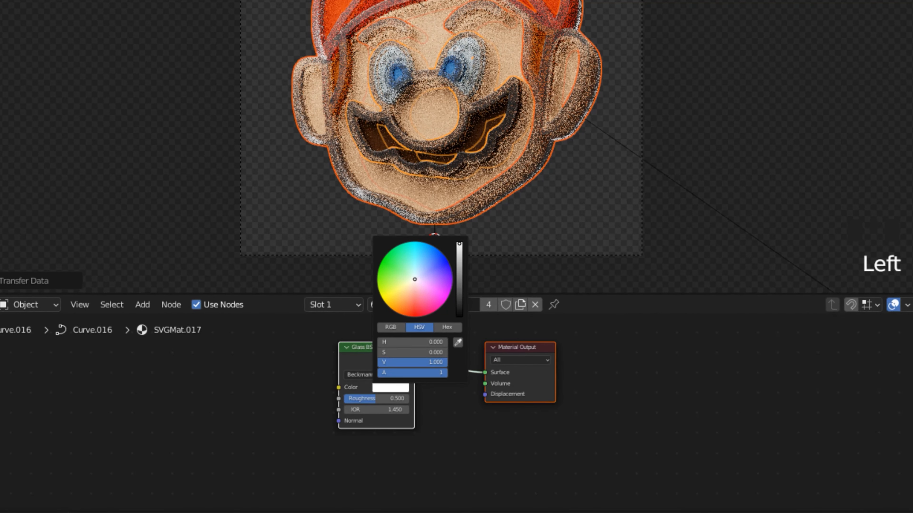
{"action": "left_click_drag", "start_coordinate": [460, 254], "coordinate": [459, 254]}
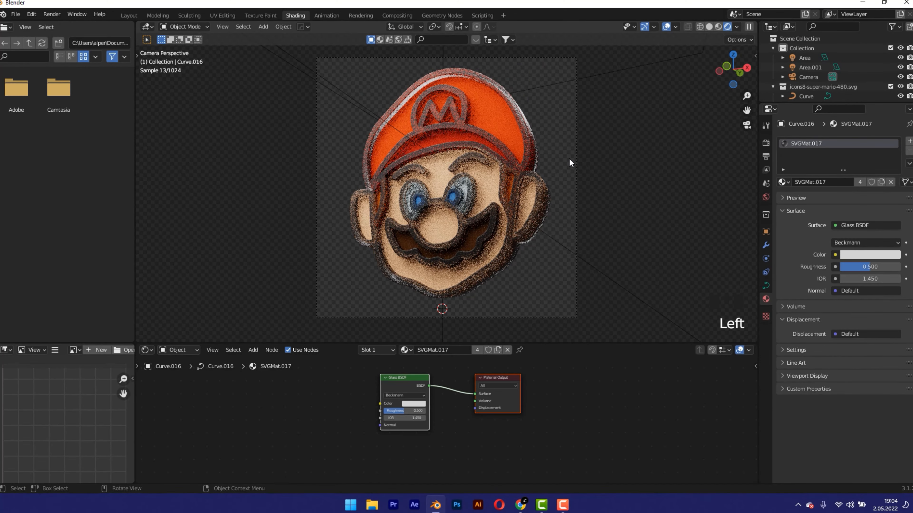
Select the area light above the head and set its power to 1500 W.
{"action": "left_click", "coordinate": [443, 53]}
{"action": "left_click", "coordinate": [442, 53]}
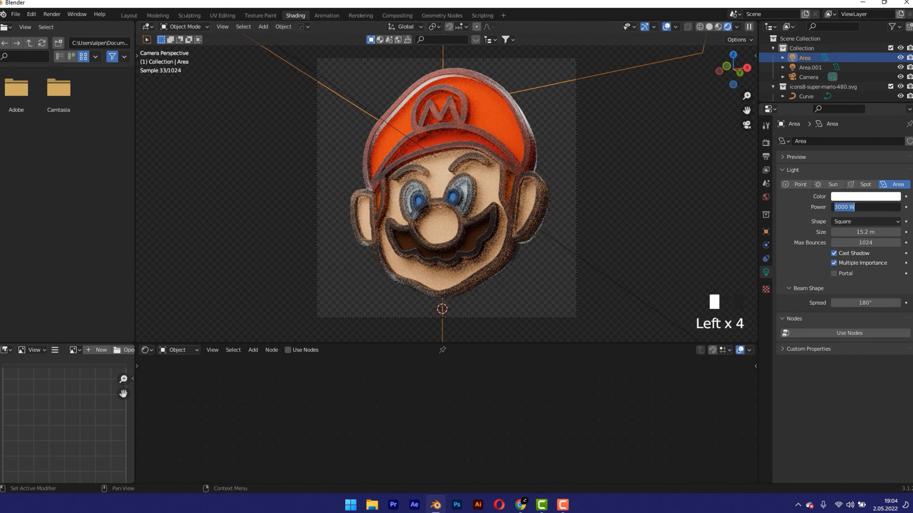
{"action": "type", "text": "1500"}
{"action": "key", "text": "Return"}
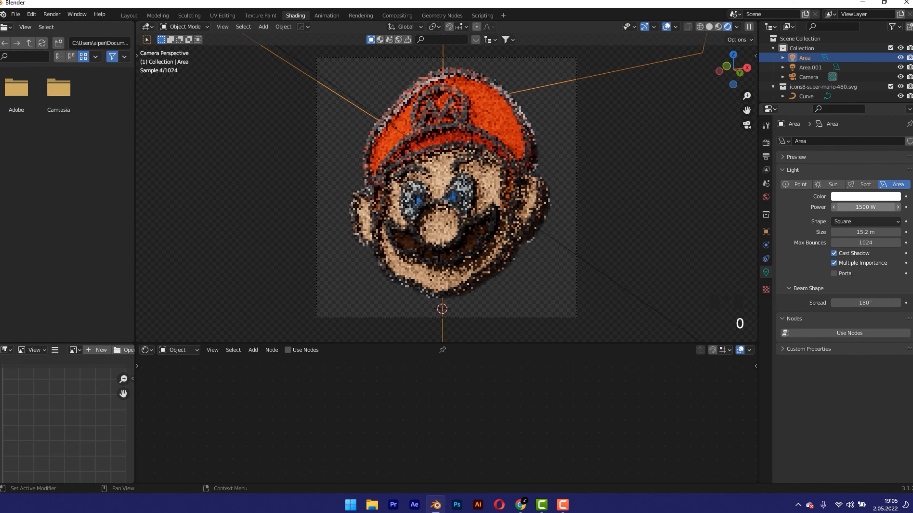
{"action": "left_click", "coordinate": [436, 69]}
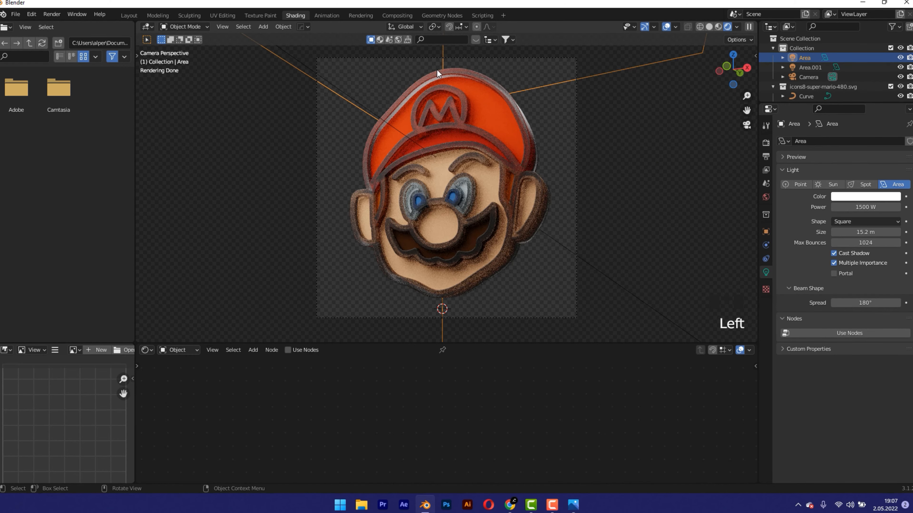
Set the overhead area light's power to 1000 W and reduce its size to 5.9 m.
{"action": "scroll", "coordinate": [436, 69], "scroll_direction": "down", "scroll_amount": 3}
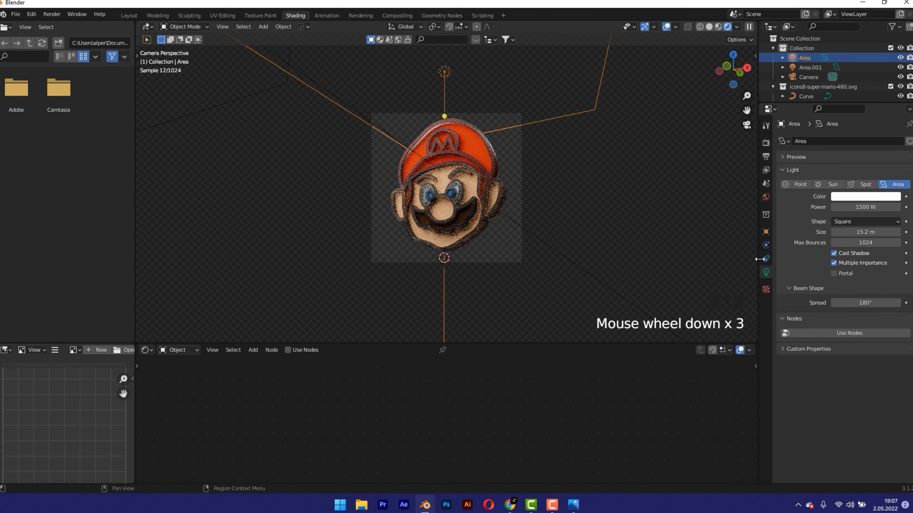
{"action": "left_click", "coordinate": [863, 207]}
{"action": "type", "text": "1"}
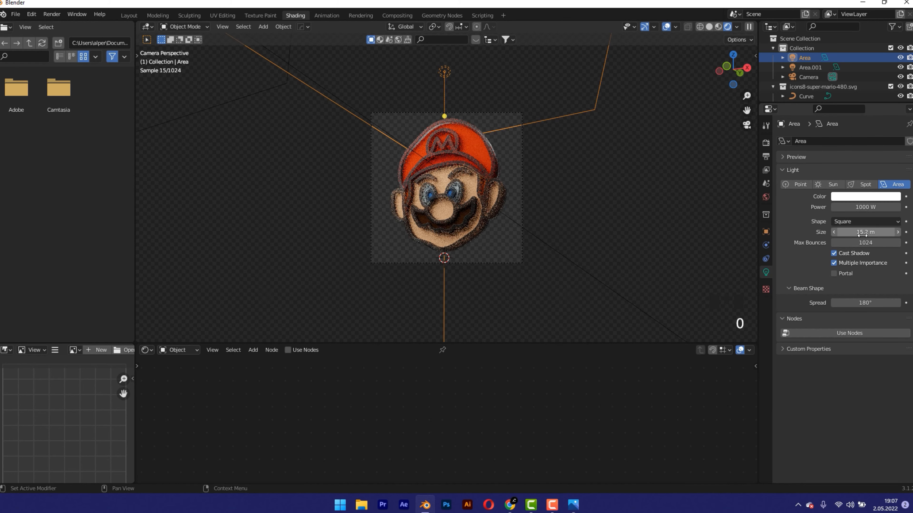
{"action": "left_click_drag", "start_coordinate": [865, 232], "coordinate": [811, 232]}
Move the overhead area light down along the global Z axis, closer to the top of the cap.
{"action": "key", "text": "g"}
{"action": "key", "text": "z"}
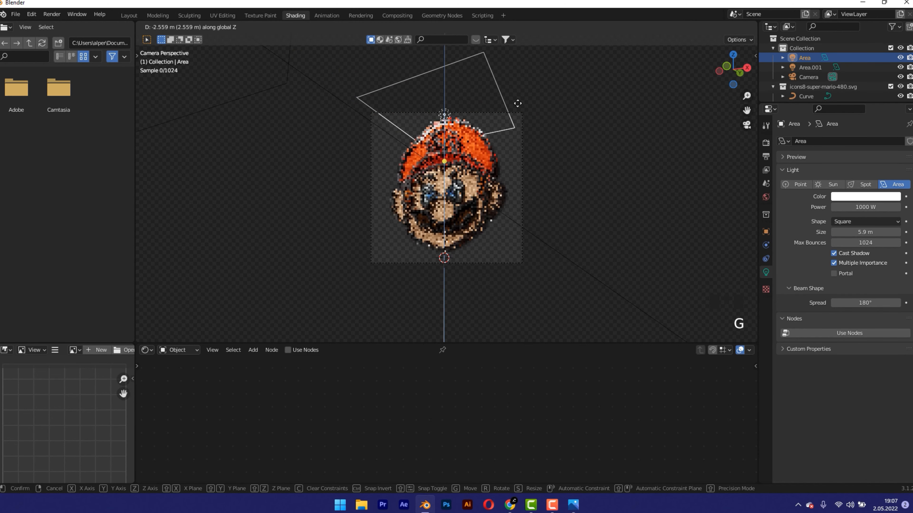
{"action": "left_click", "coordinate": [521, 88]}
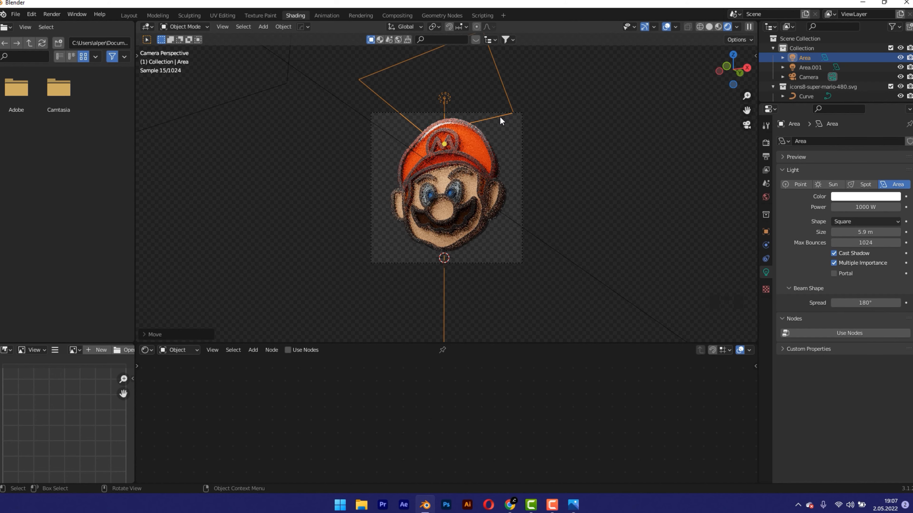
In the top view, duplicate the front-left area light, place the copy to the right of the camera and aim it at the head.
{"action": "scroll", "coordinate": [338, 137], "scroll_direction": "down", "scroll_amount": 3}
{"action": "middle_click_drag", "start_coordinate": [338, 137], "coordinate": [334, 163]}
{"action": "scroll", "coordinate": [326, 171], "scroll_direction": "down", "scroll_amount": 2}
{"action": "scroll", "coordinate": [326, 169], "scroll_direction": "down", "scroll_amount": 1}
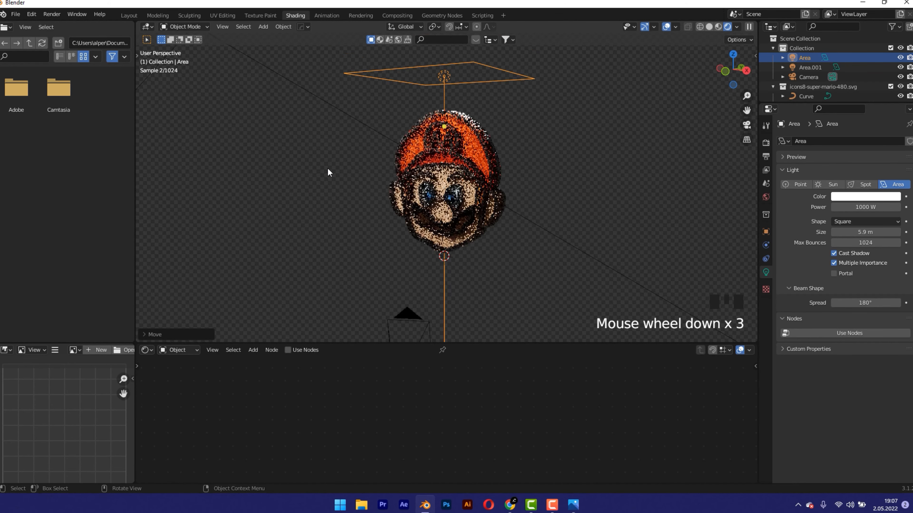
{"action": "key", "text": "KP_7"}
{"action": "scroll", "coordinate": [337, 243], "scroll_direction": "down", "scroll_amount": 6}
{"action": "left_click", "coordinate": [334, 242]}
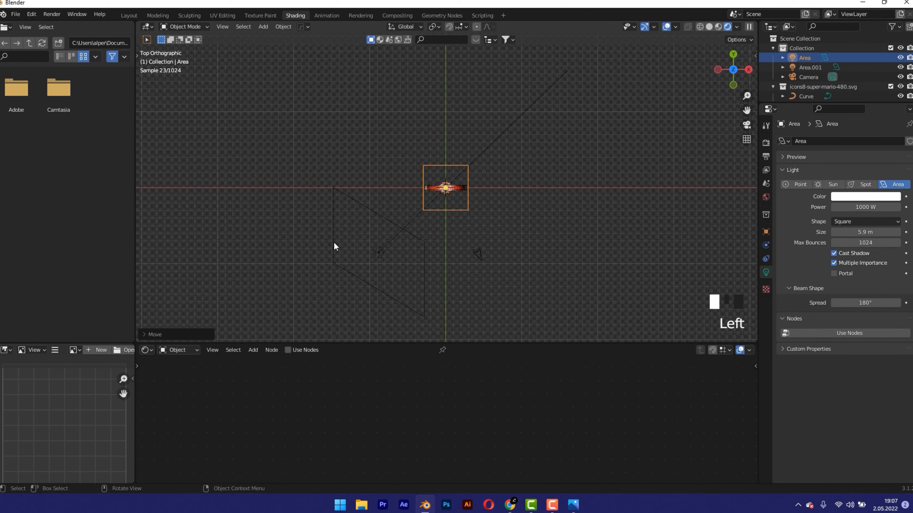
{"action": "key", "text": "shift+d"}
{"action": "left_click", "coordinate": [572, 244]}
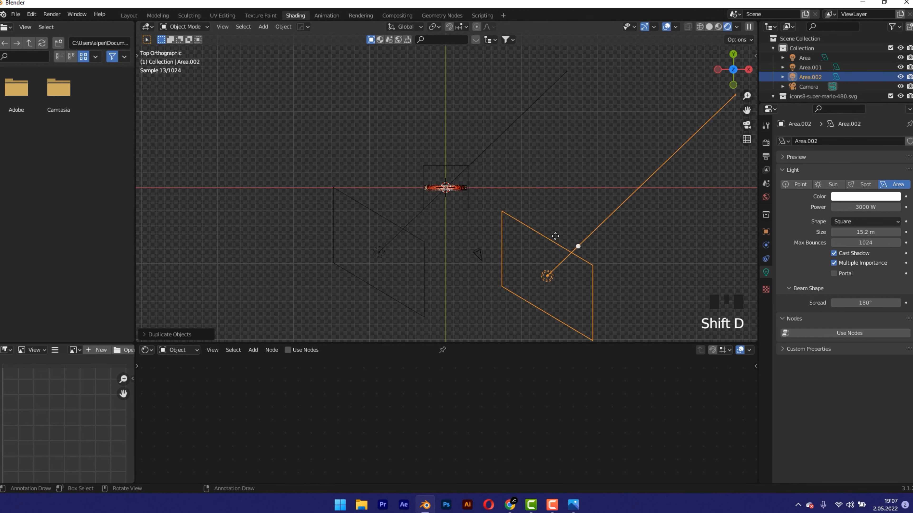
{"action": "left_click_drag", "start_coordinate": [577, 246], "coordinate": [446, 190]}
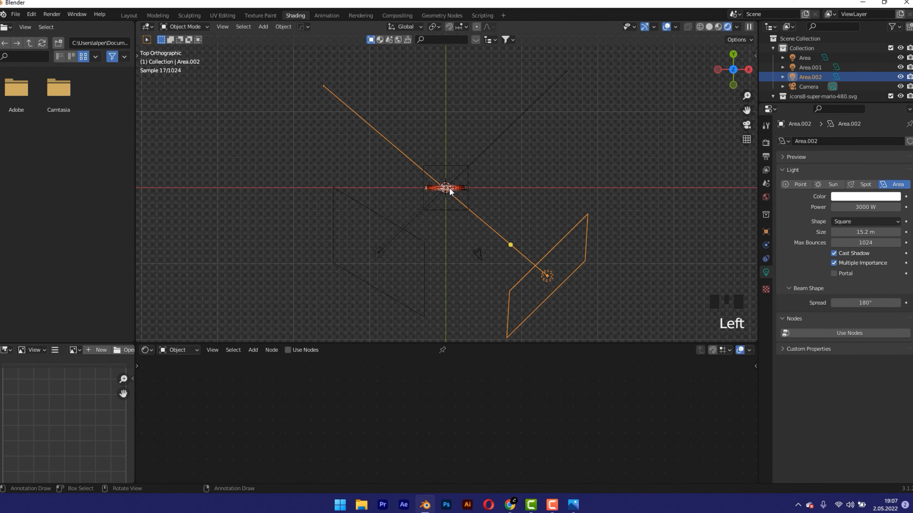
{"action": "key", "text": "KP_0"}
{"action": "scroll", "coordinate": [451, 226], "scroll_direction": "up", "scroll_amount": 6}
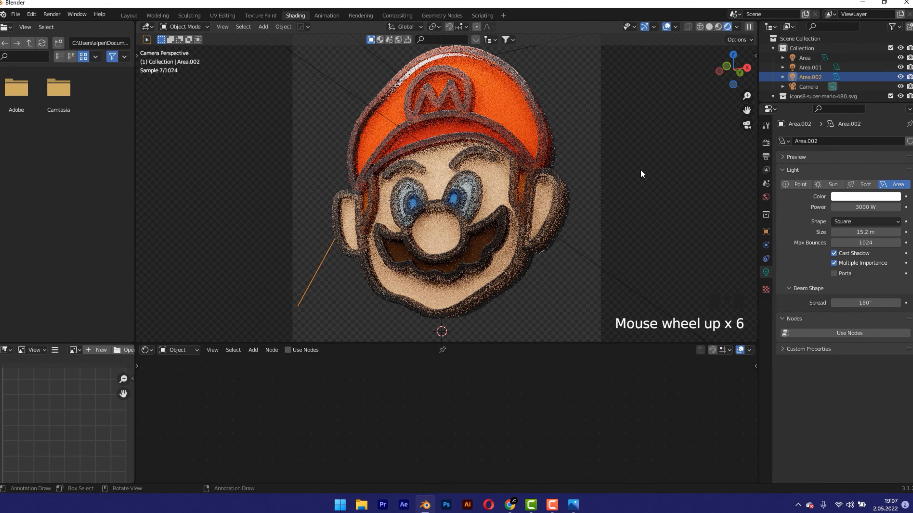
Enlarge the area light above the head and raise it along the global Z axis.
{"action": "scroll", "coordinate": [453, 85], "scroll_direction": "down", "scroll_amount": 5}
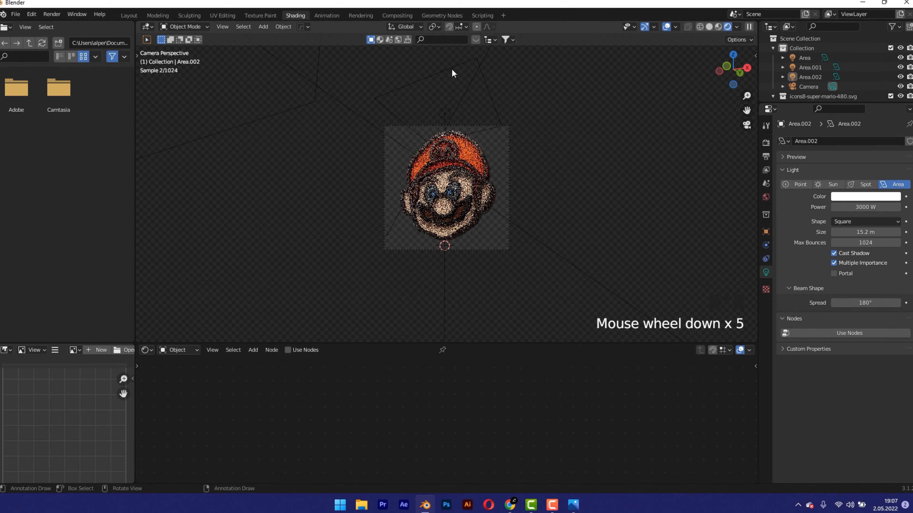
{"action": "left_click", "coordinate": [448, 119]}
{"action": "scroll", "coordinate": [448, 119], "scroll_direction": "up", "scroll_amount": 3}
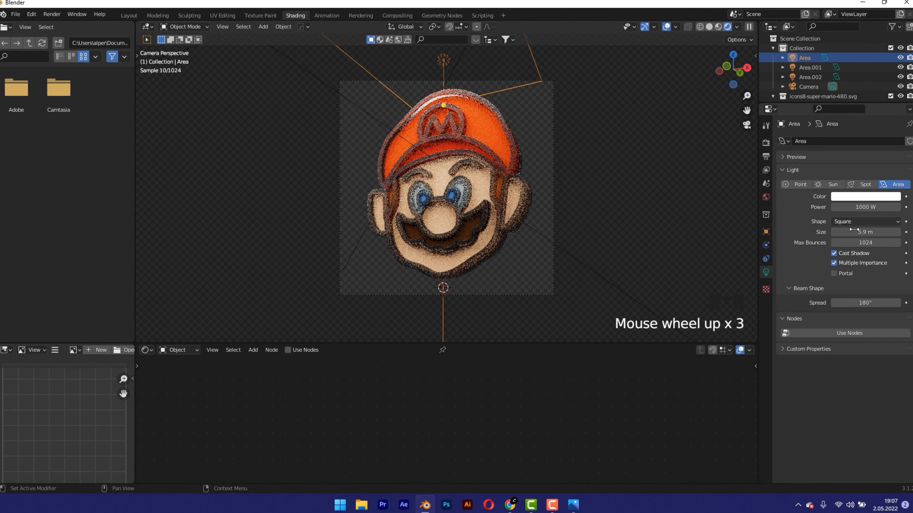
{"action": "left_click_drag", "start_coordinate": [855, 232], "coordinate": [899, 235]}
{"action": "key", "text": "g"}
{"action": "key", "text": "z"}
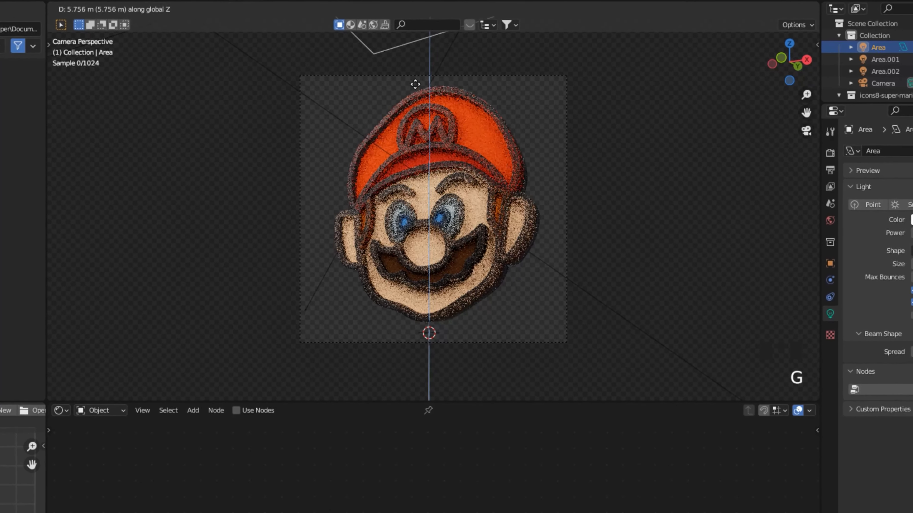
{"action": "left_click", "coordinate": [624, 120]}
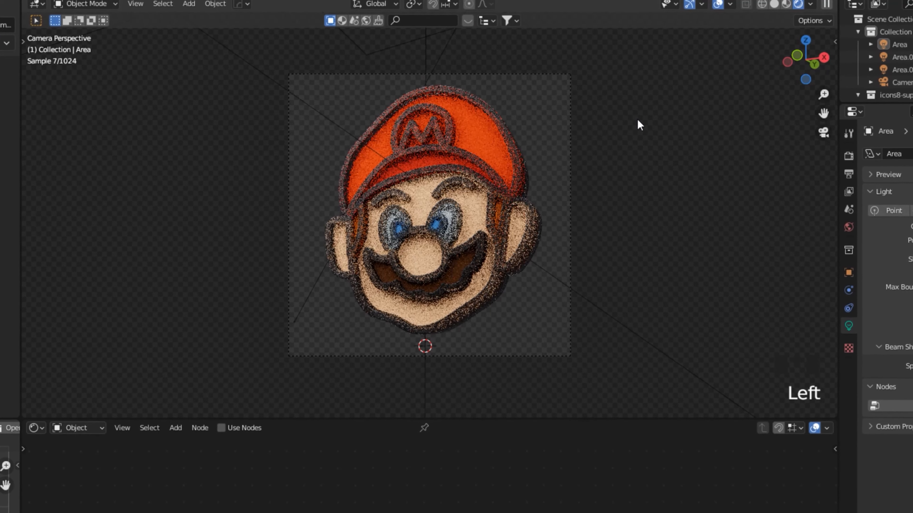